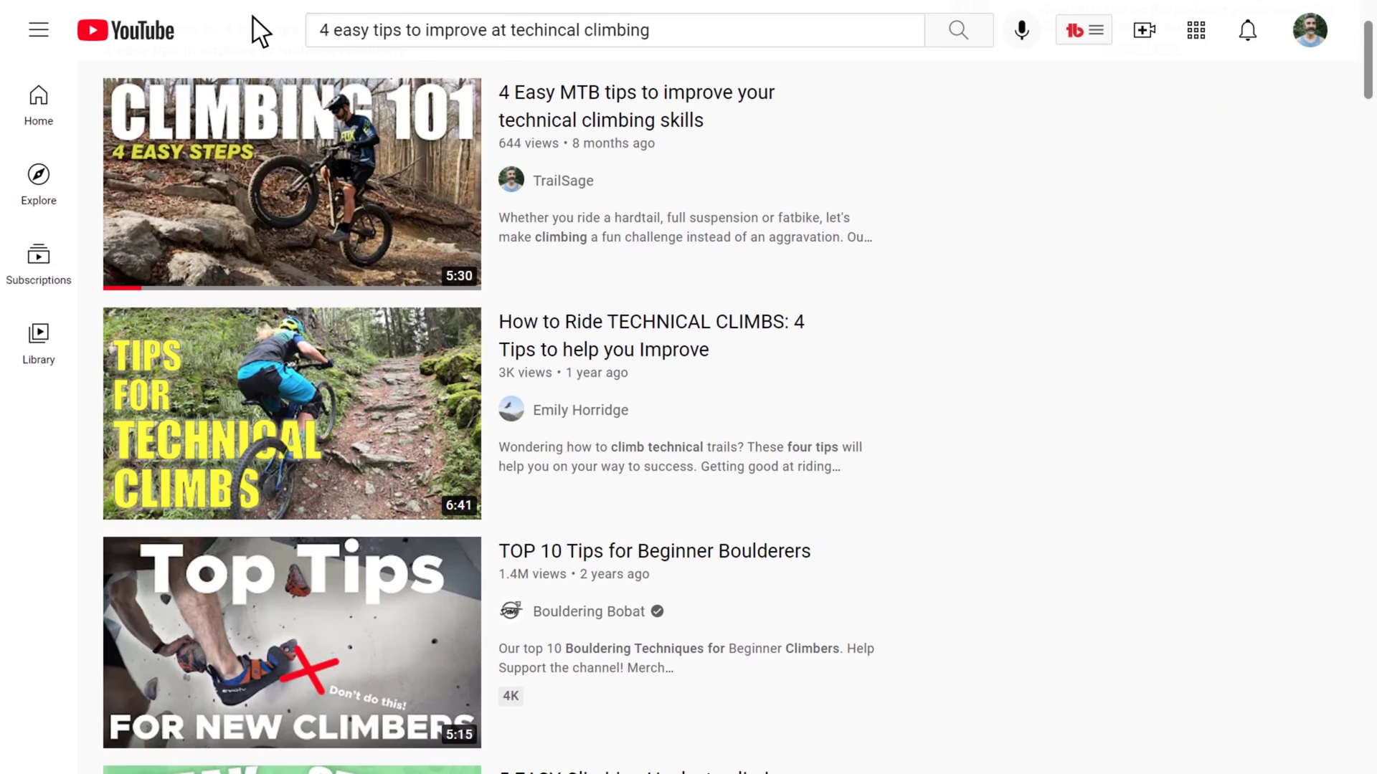
Watch the uploaded videos' thumbnail previews, reload the Videos page and scroll toward the Weak ankles video.
mouse_move(260, 205)
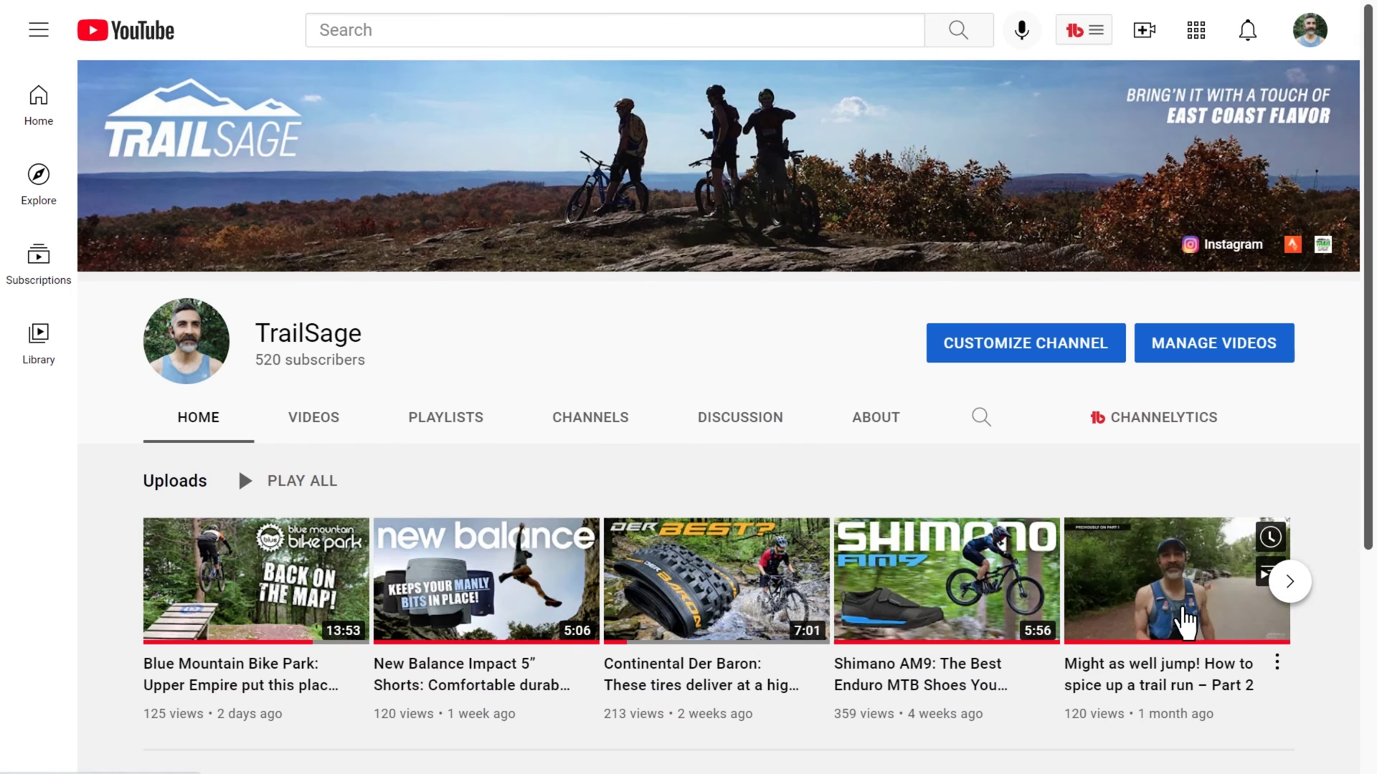
mouse_move(759, 623)
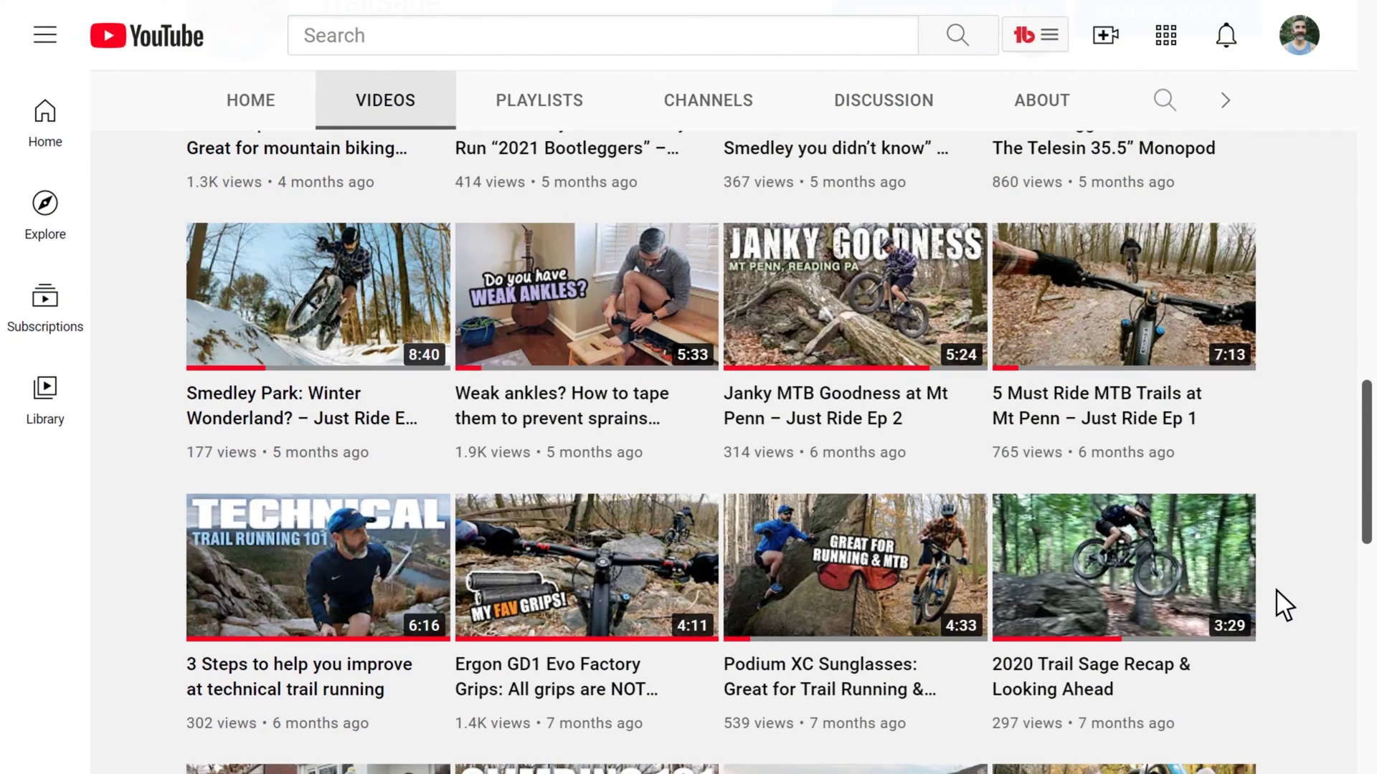
mouse_move(1194, 603)
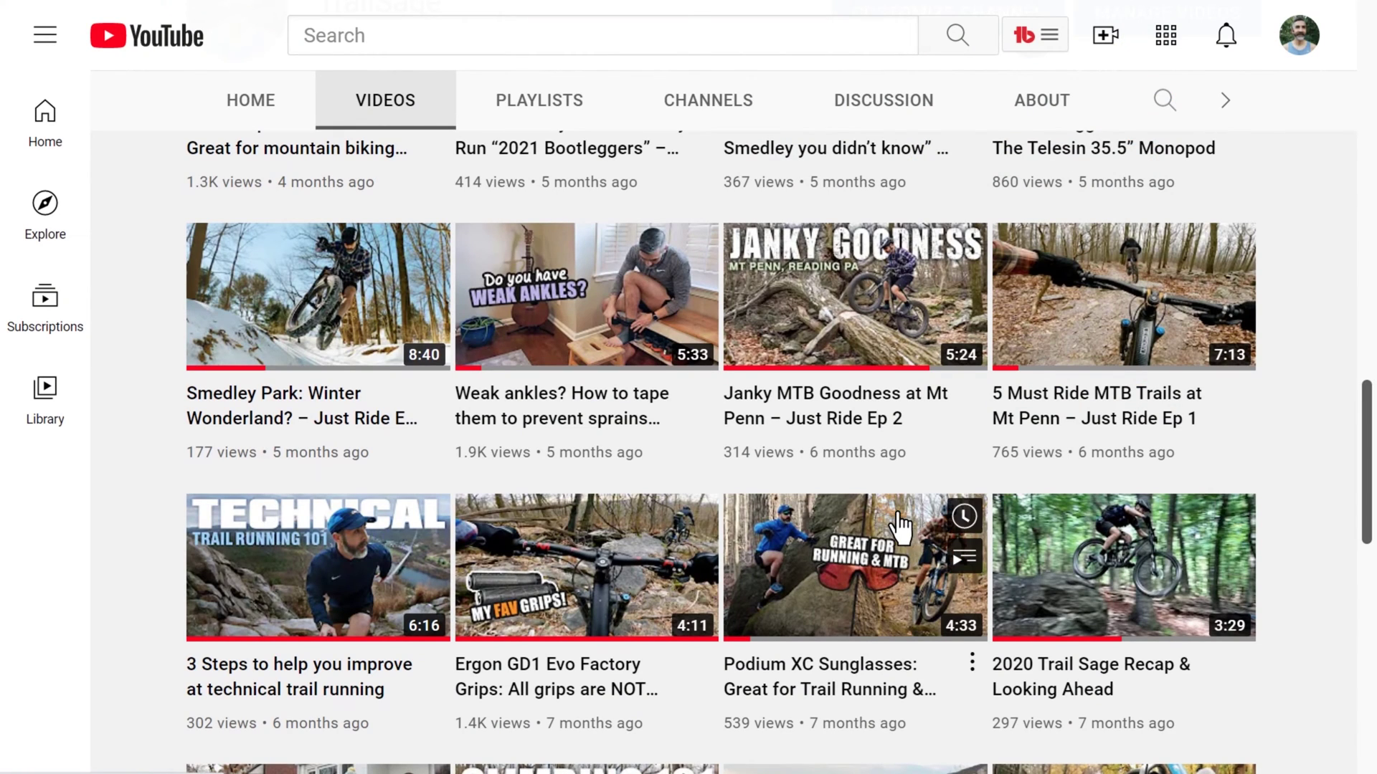
mouse_move(882, 344)
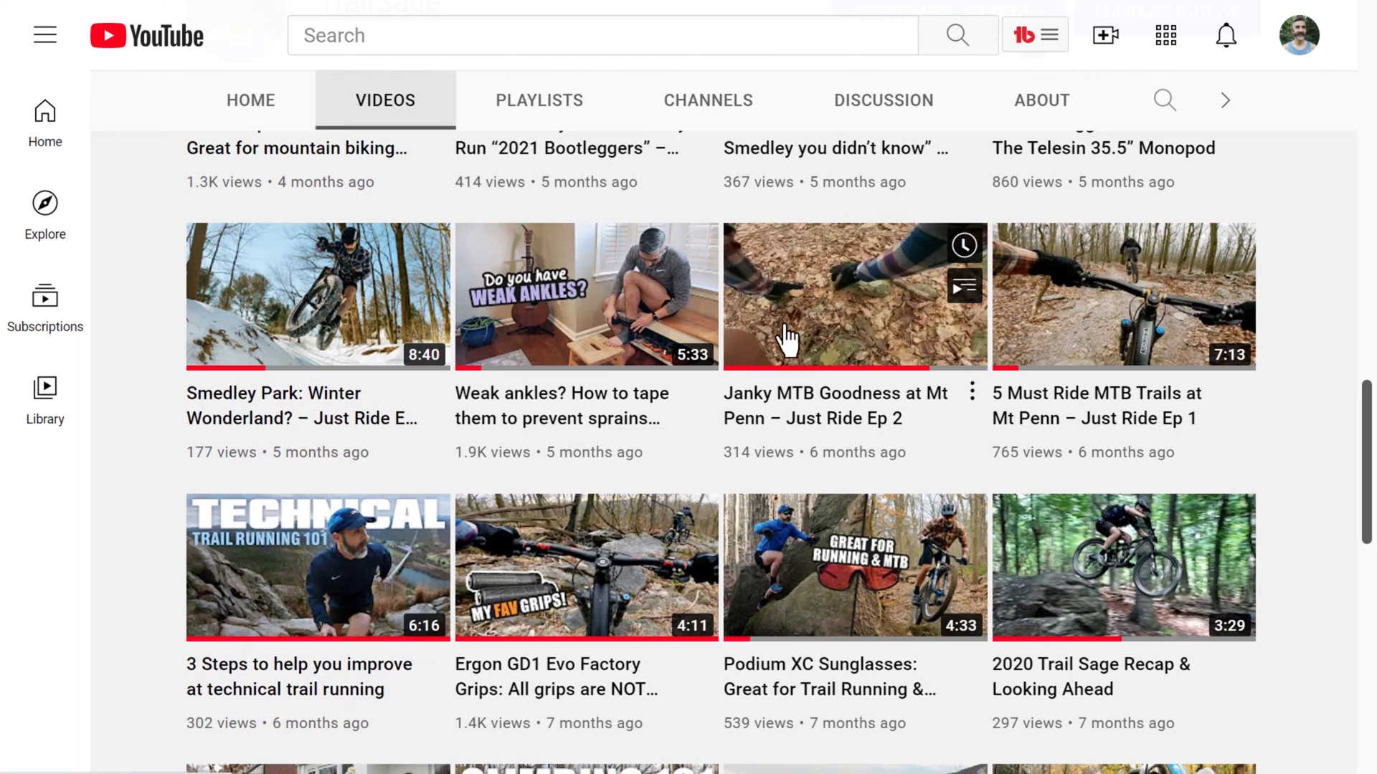
mouse_move(680, 336)
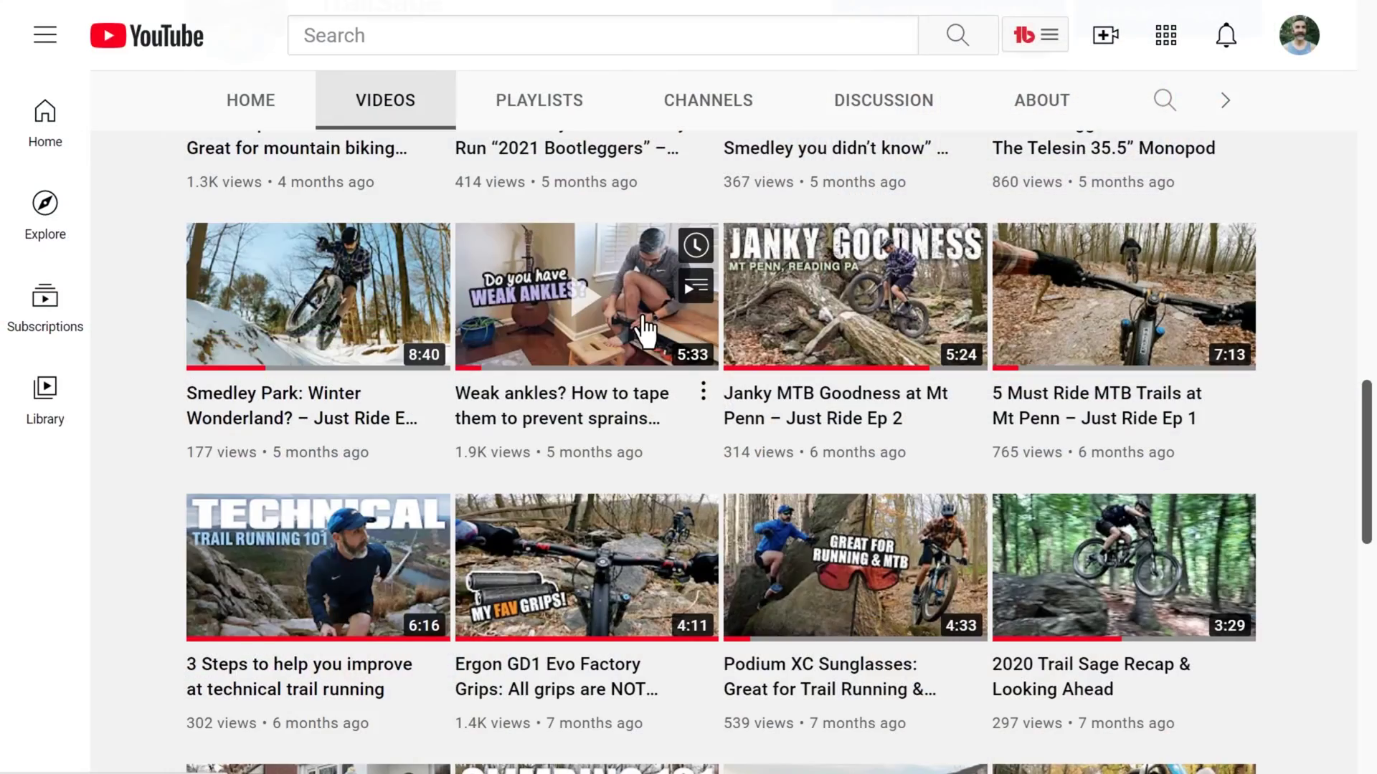
key(F5)
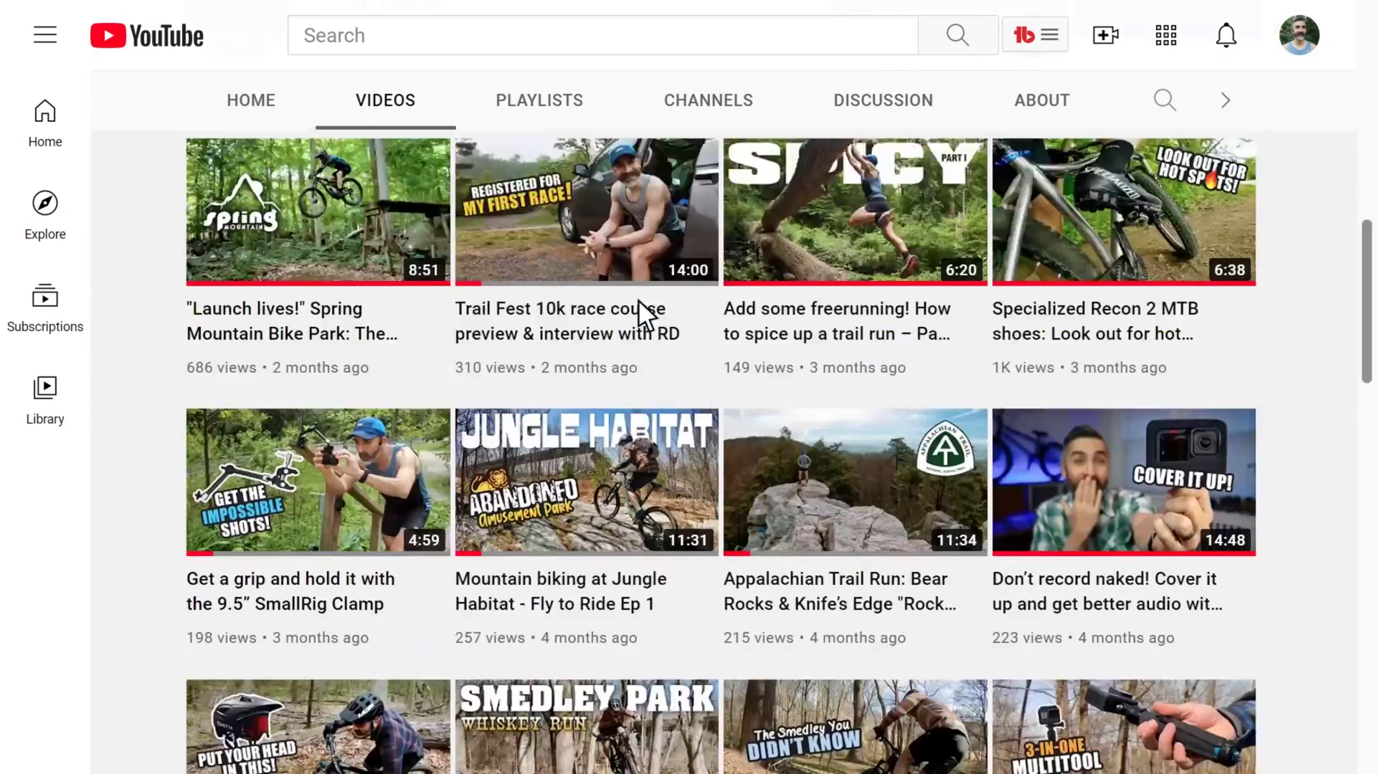
scroll(638, 299, down, 9)
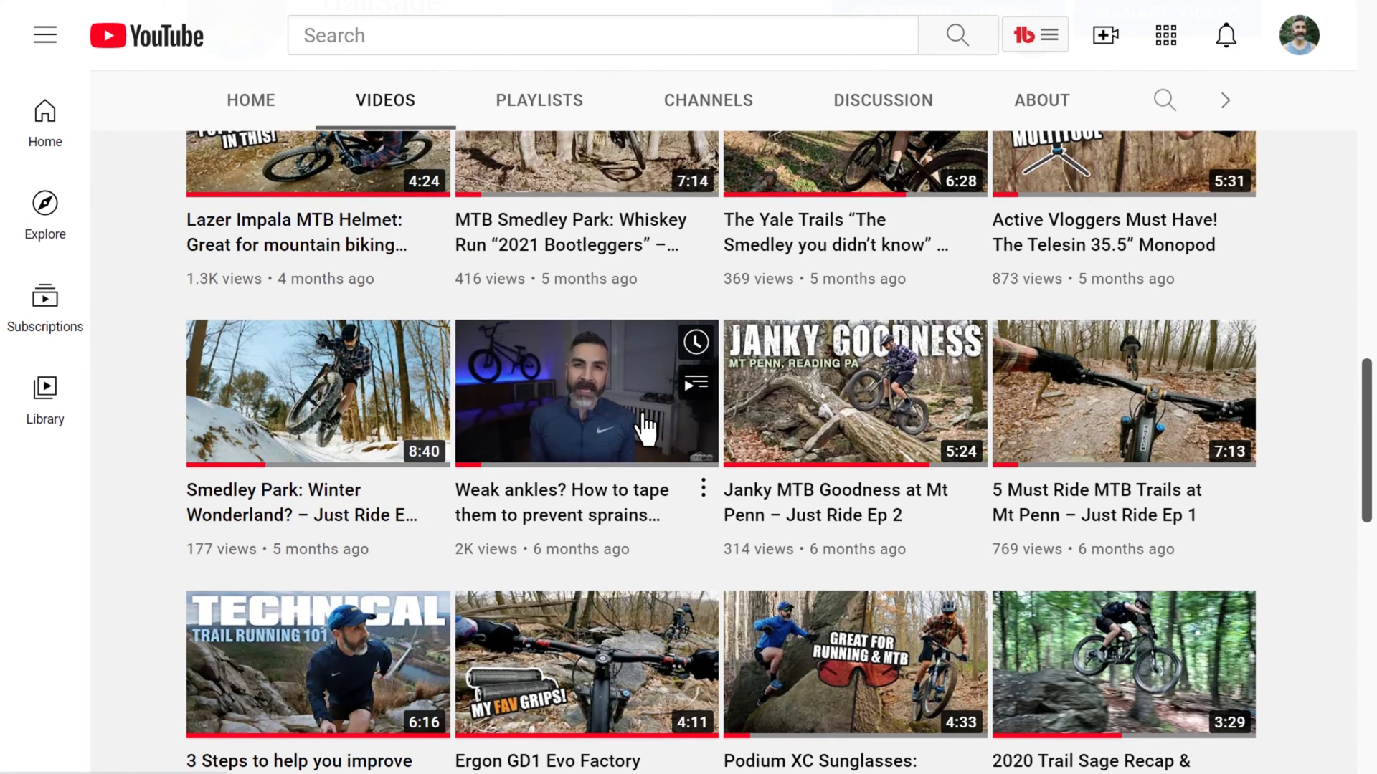
Go to the TrailSage channel's Videos tab from the account menu.
click(1309, 33)
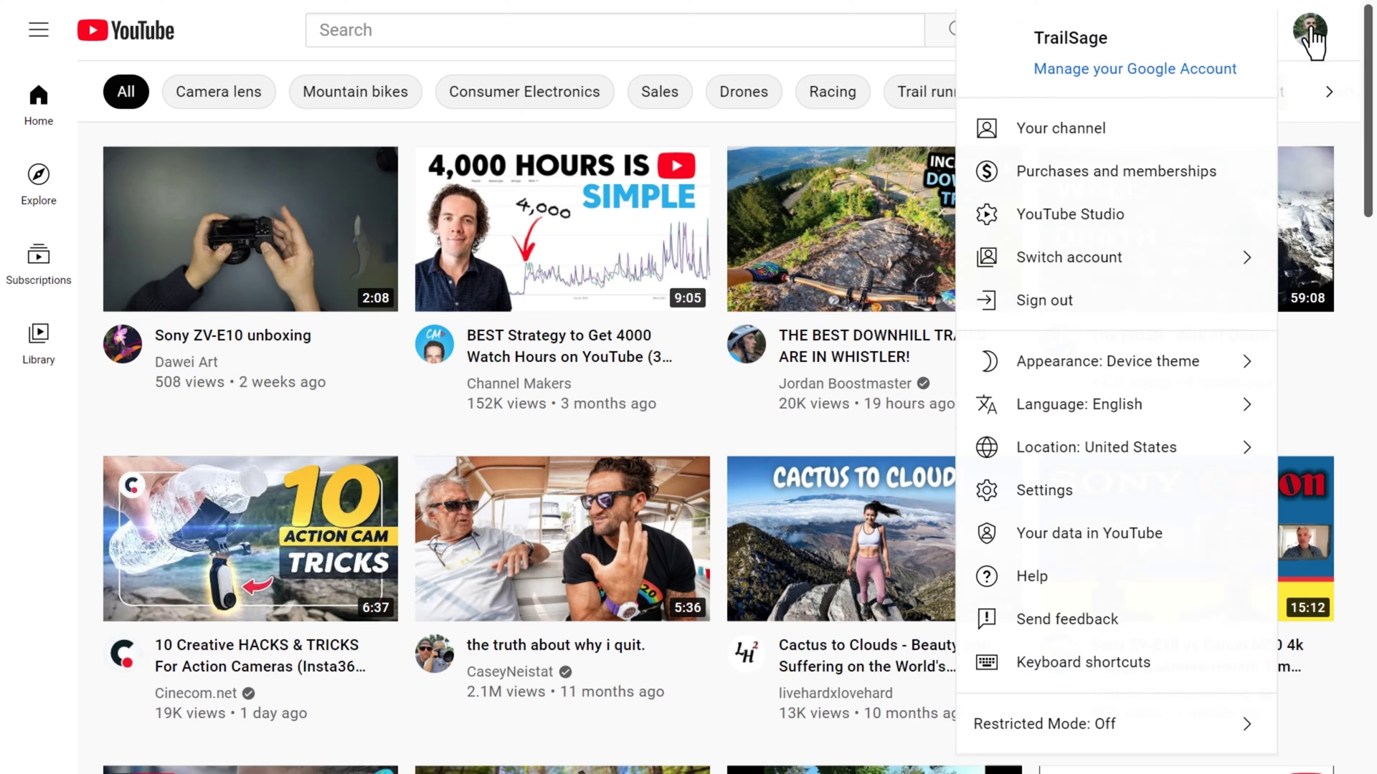
click(1038, 129)
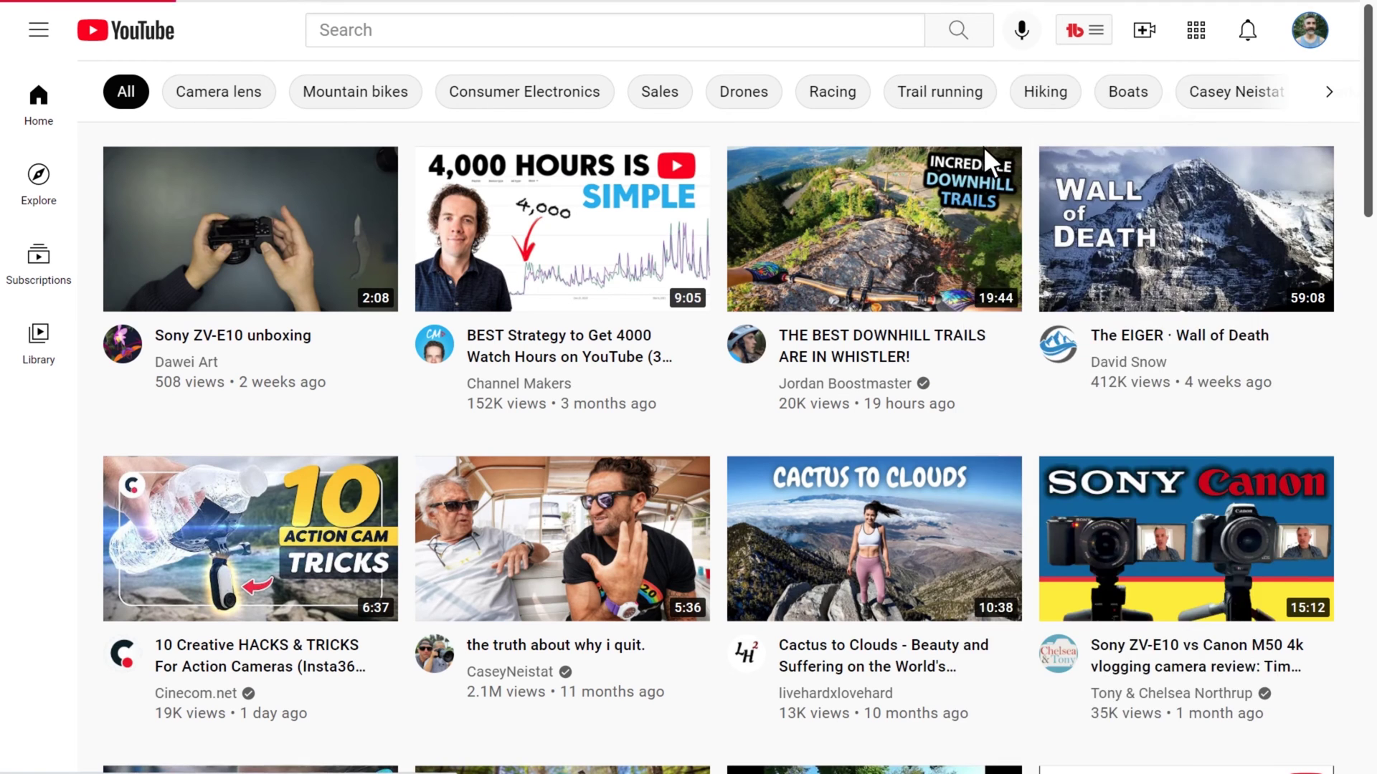
click(315, 423)
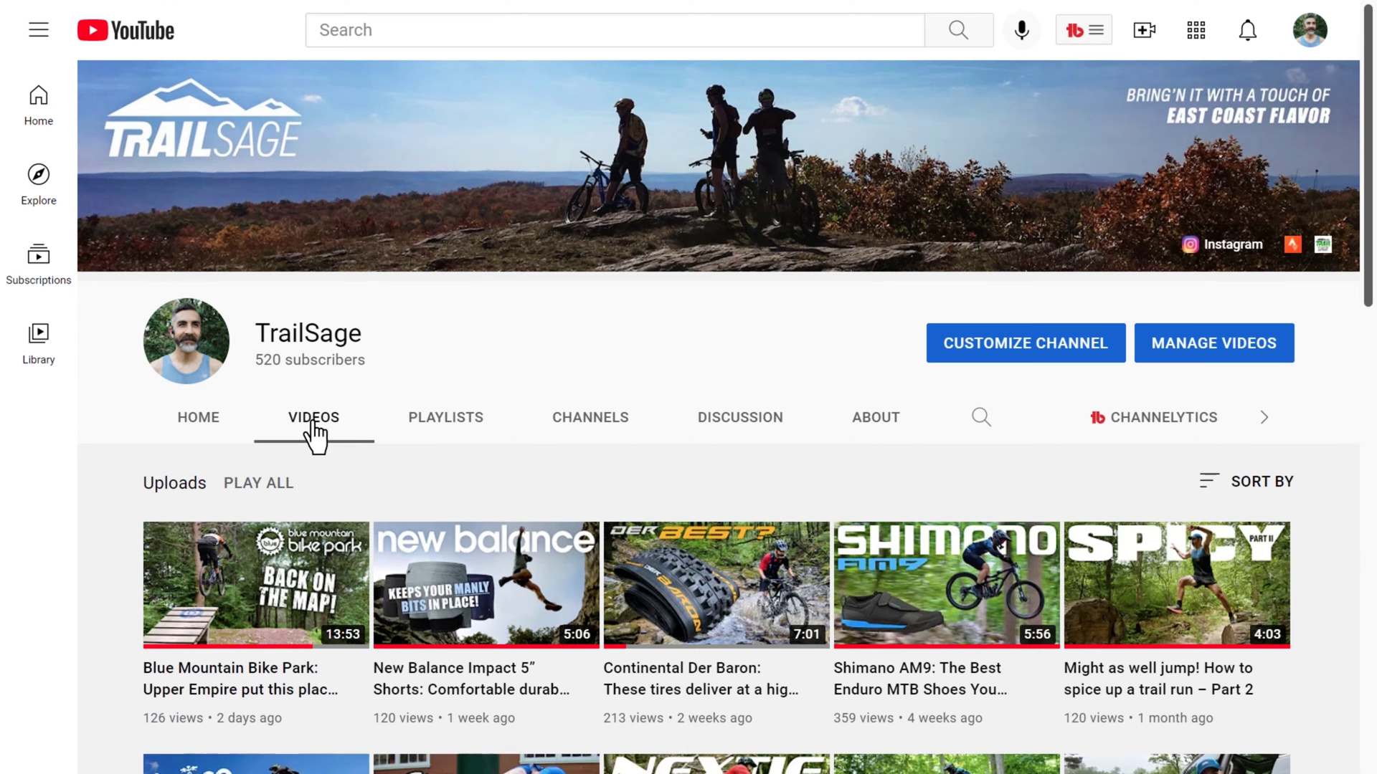
Scroll down the uploads and open the Weak ankles video's watch page.
scroll(309, 382, down, 13)
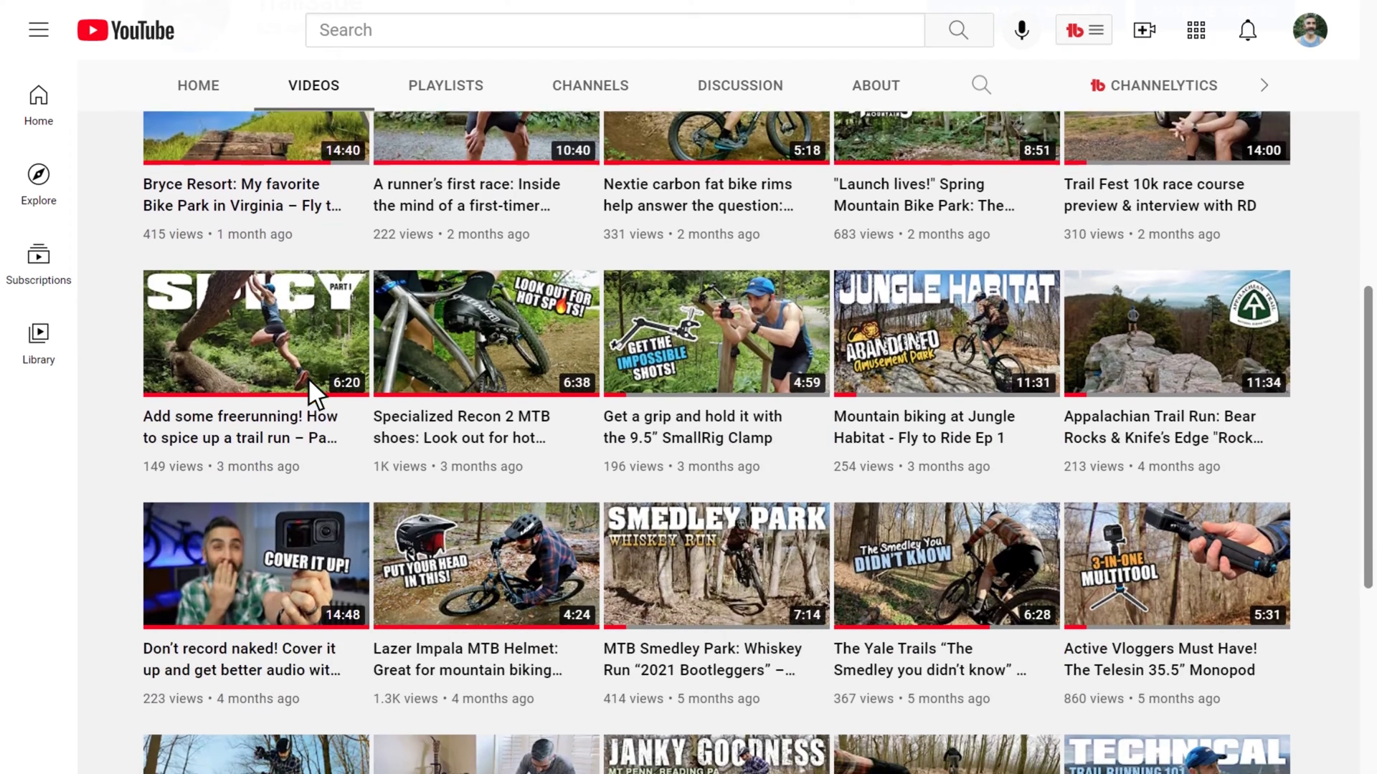
scroll(309, 380, down, 1)
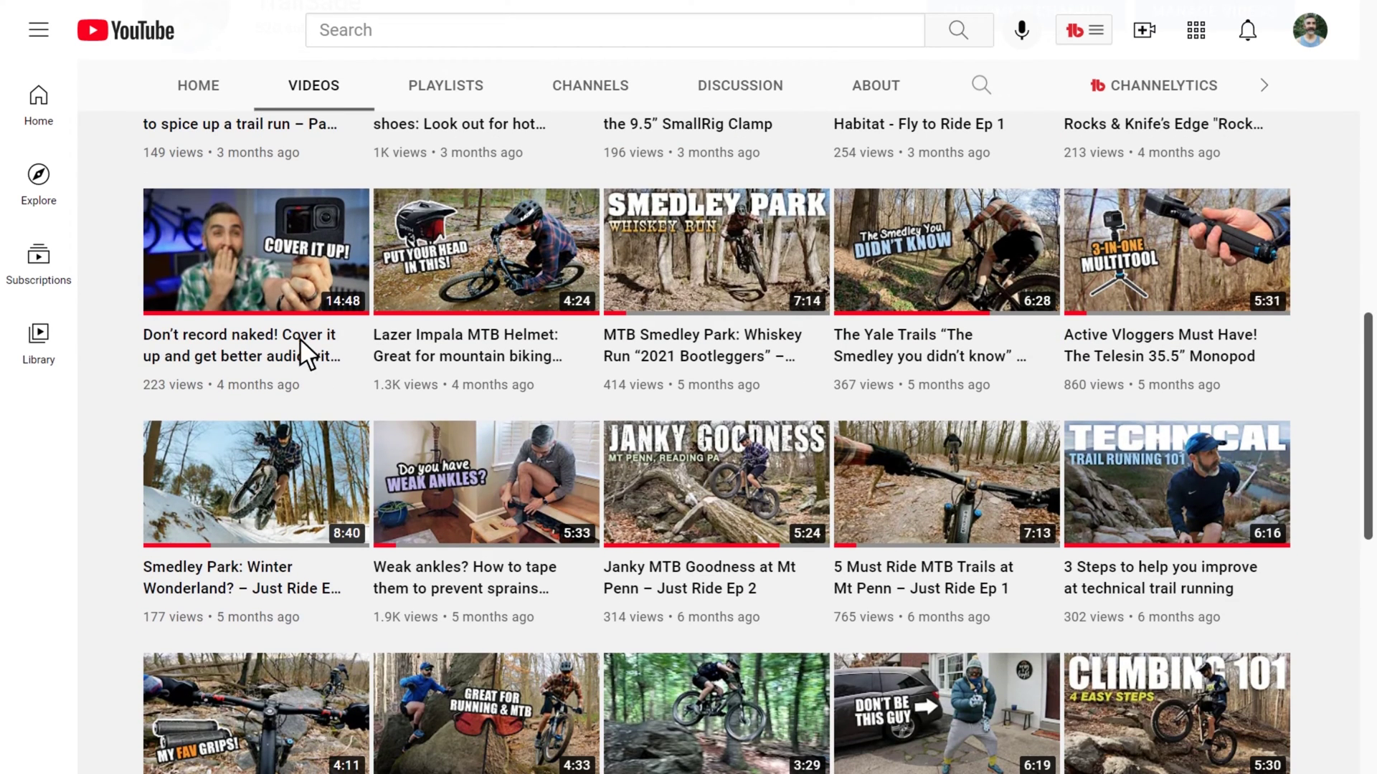
mouse_move(482, 280)
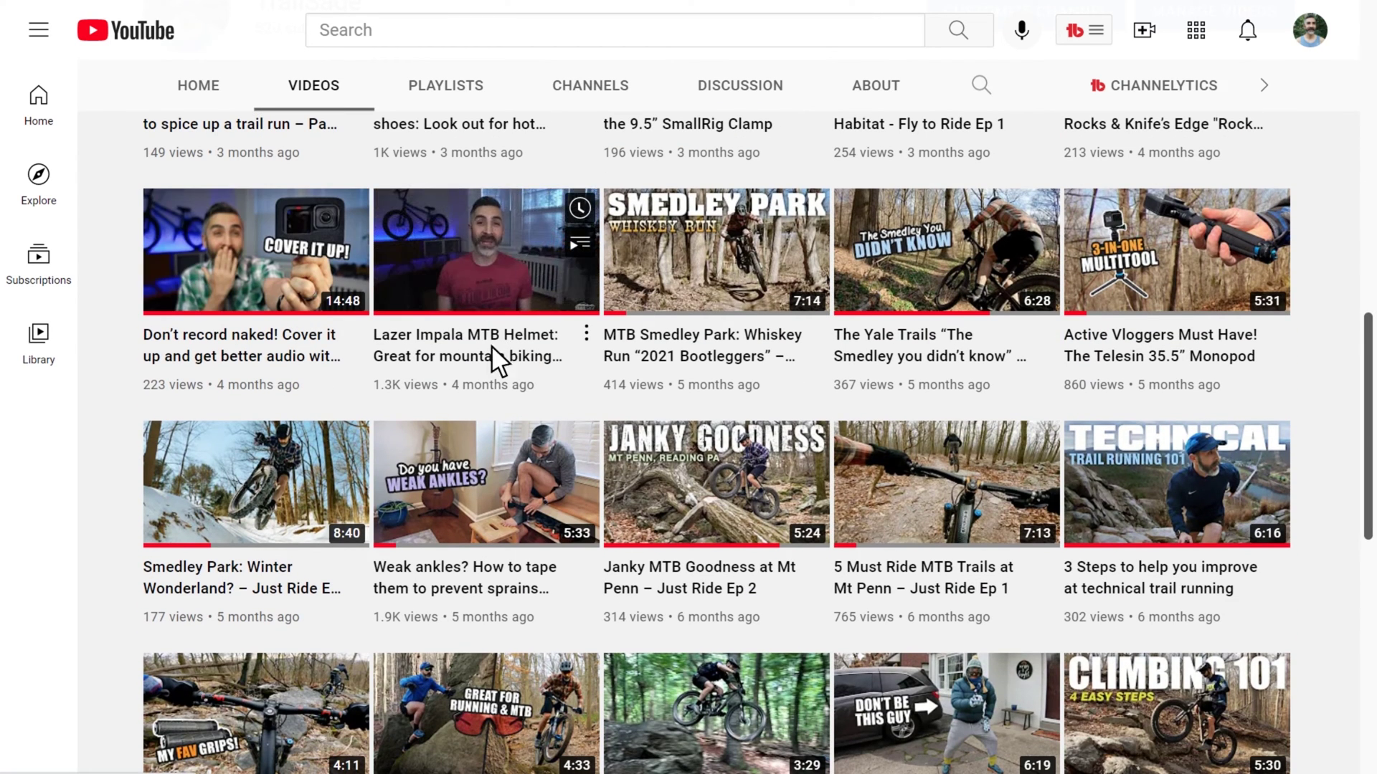
mouse_move(529, 511)
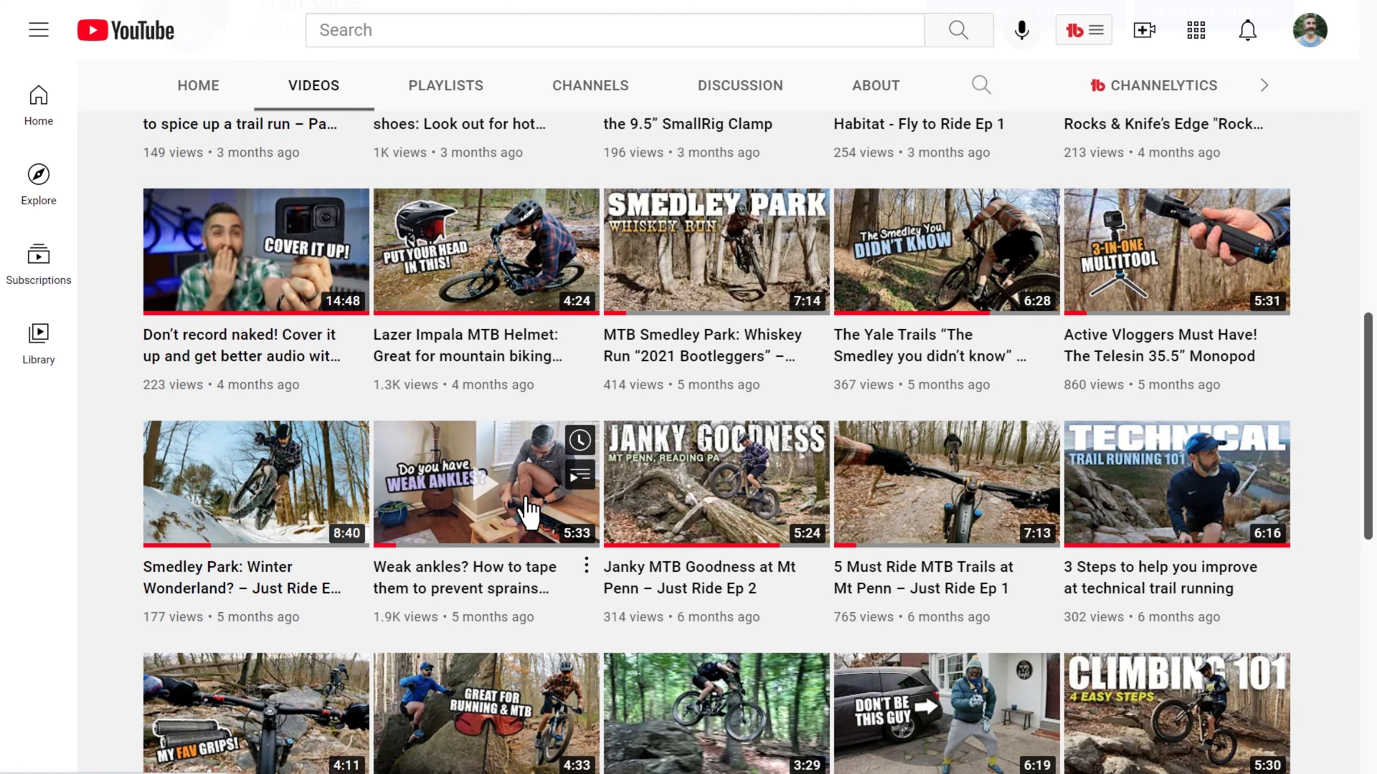
click(529, 511)
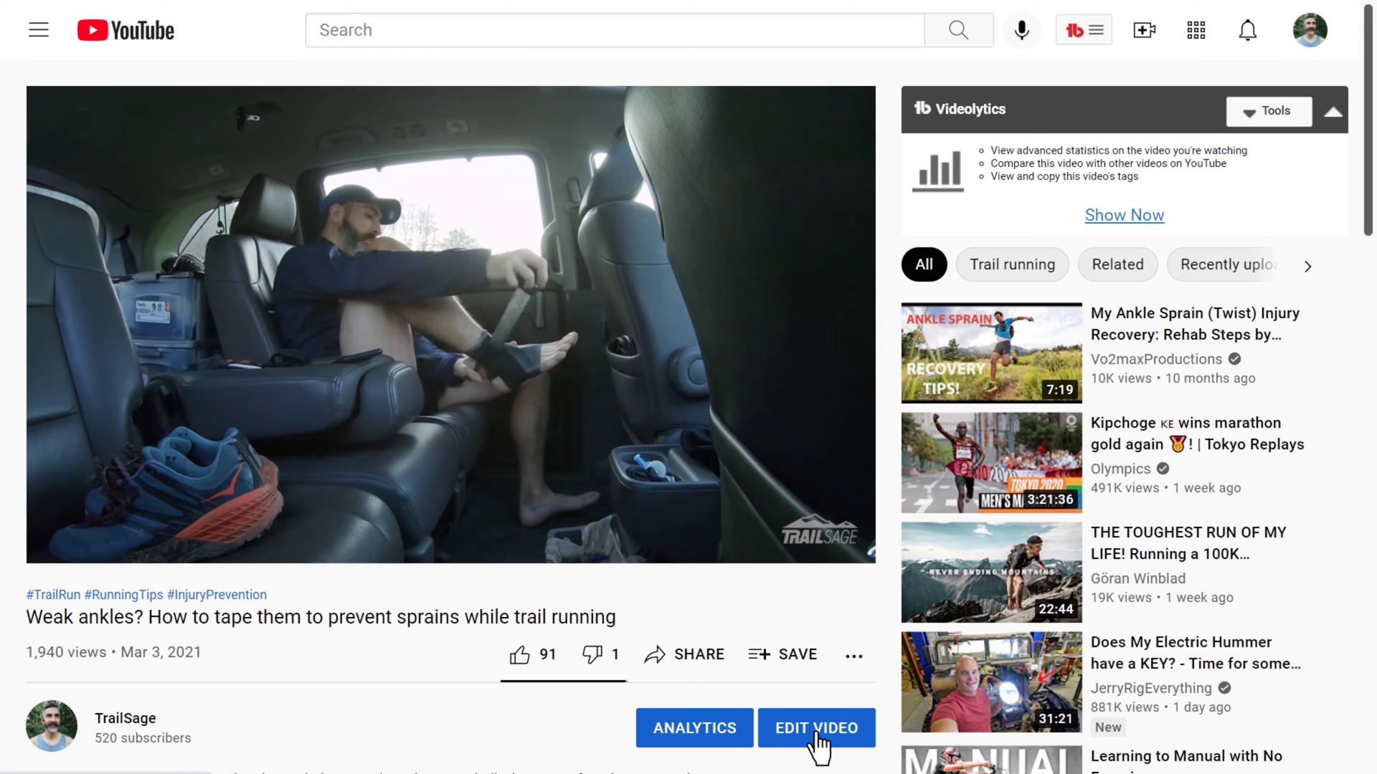
Open the Weak ankles video in Studio with Edit Video, then switch to its Editor timeline.
click(818, 747)
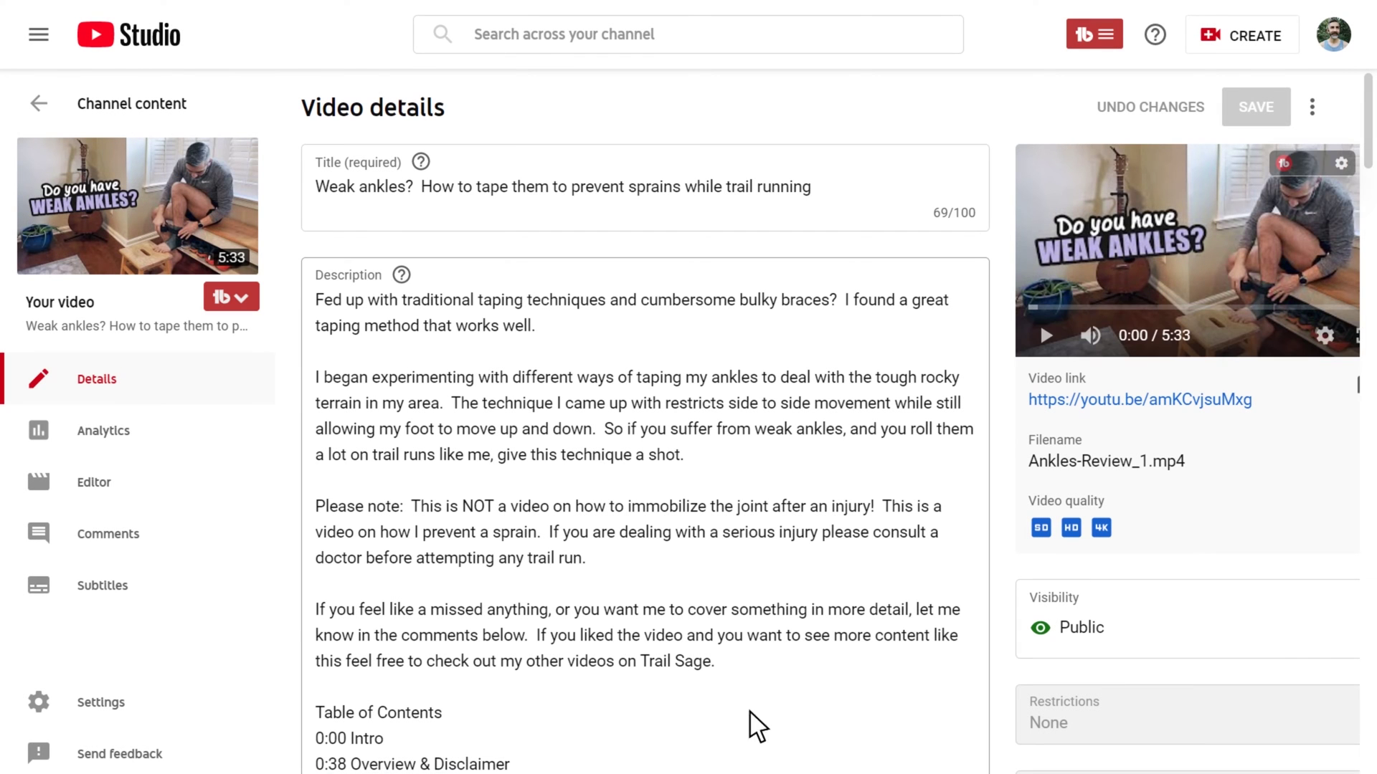
click(135, 488)
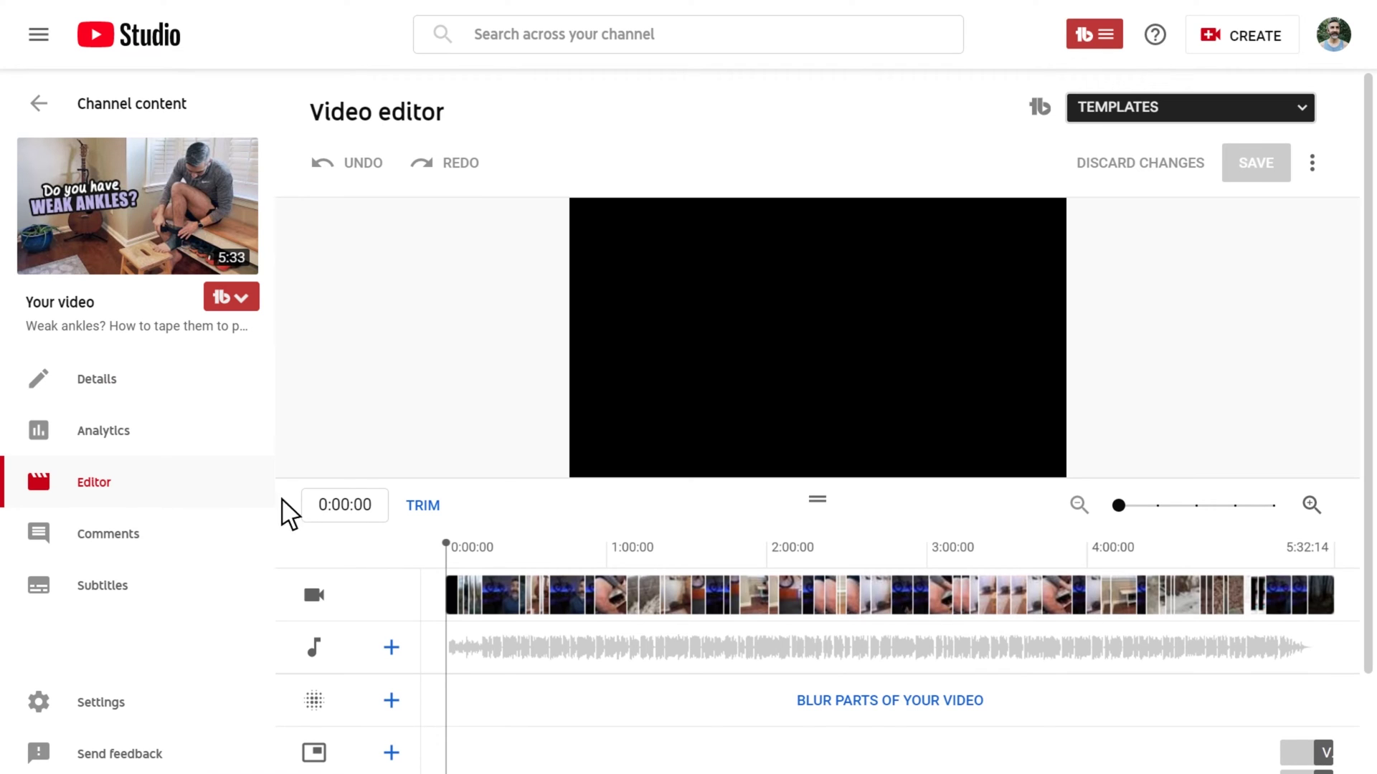
Enter trim mode, zoom the timeline to maximum and scroll to the clip's end near 5:32.
click(423, 507)
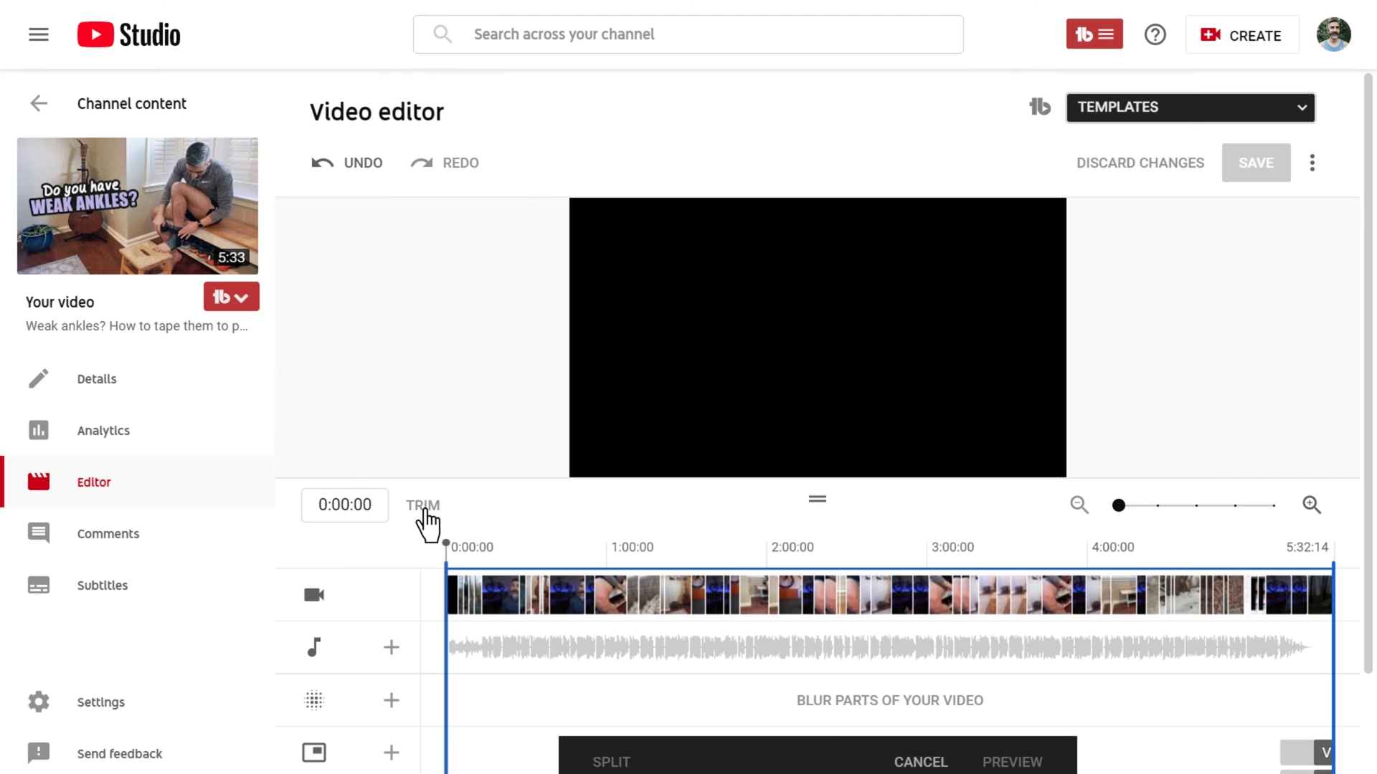
click(1312, 508)
click(1312, 508)
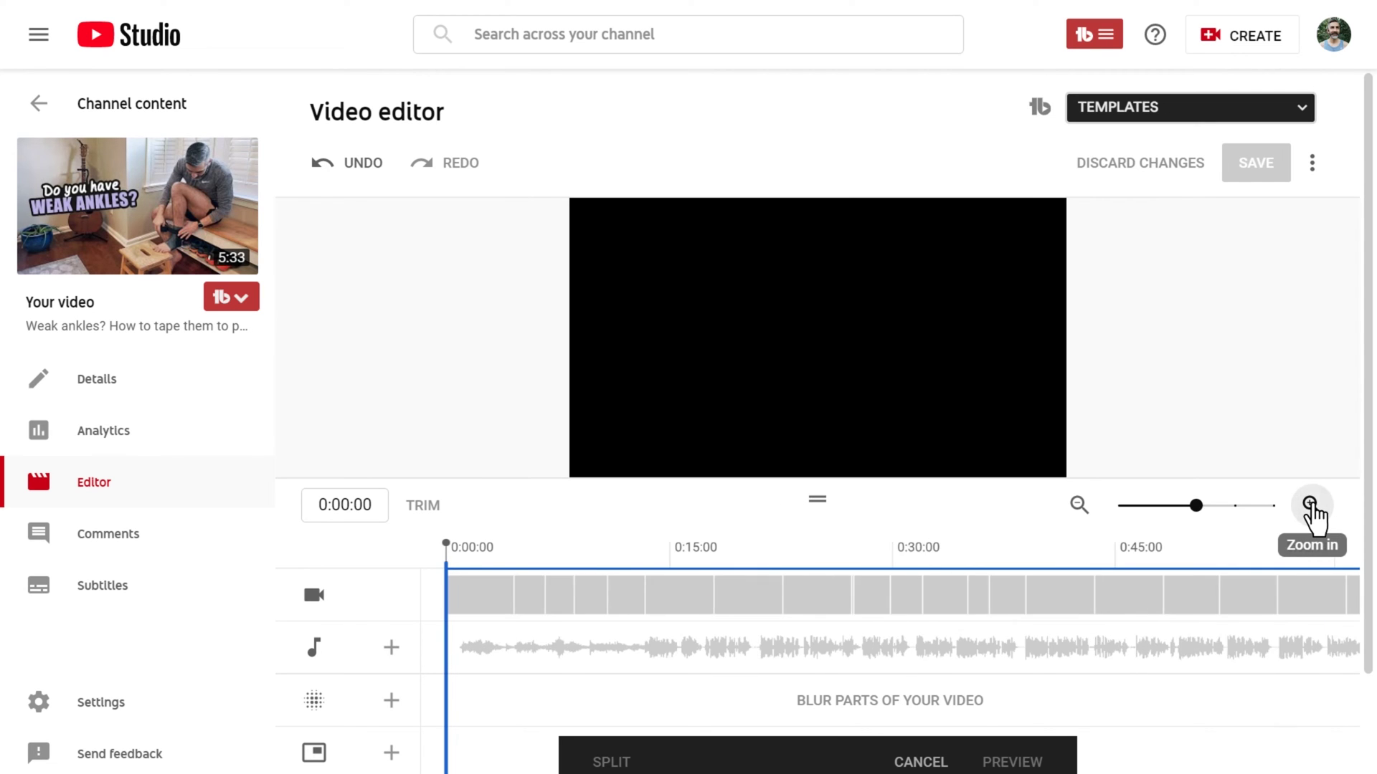
click(1311, 508)
click(1312, 507)
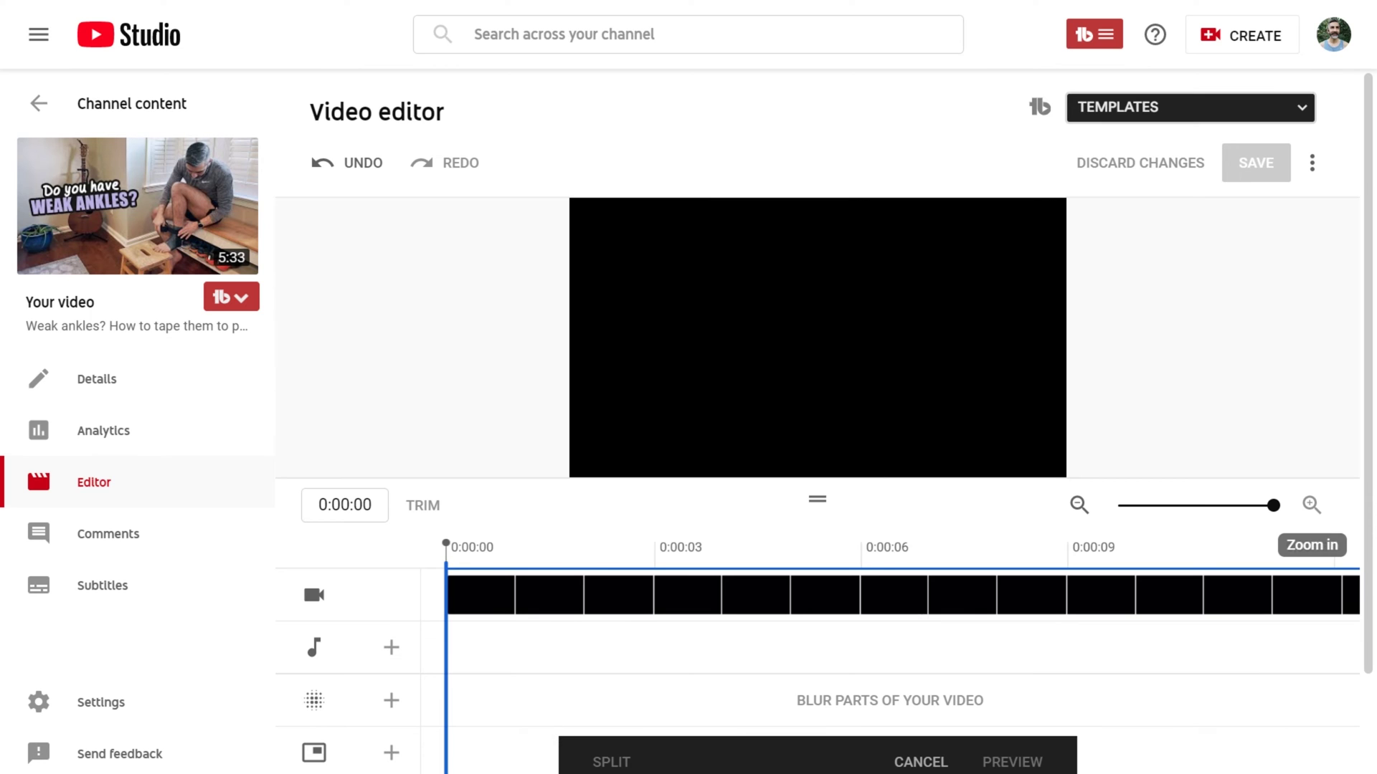
scroll(890, 595, right, 5)
scroll(890, 595, right, 20)
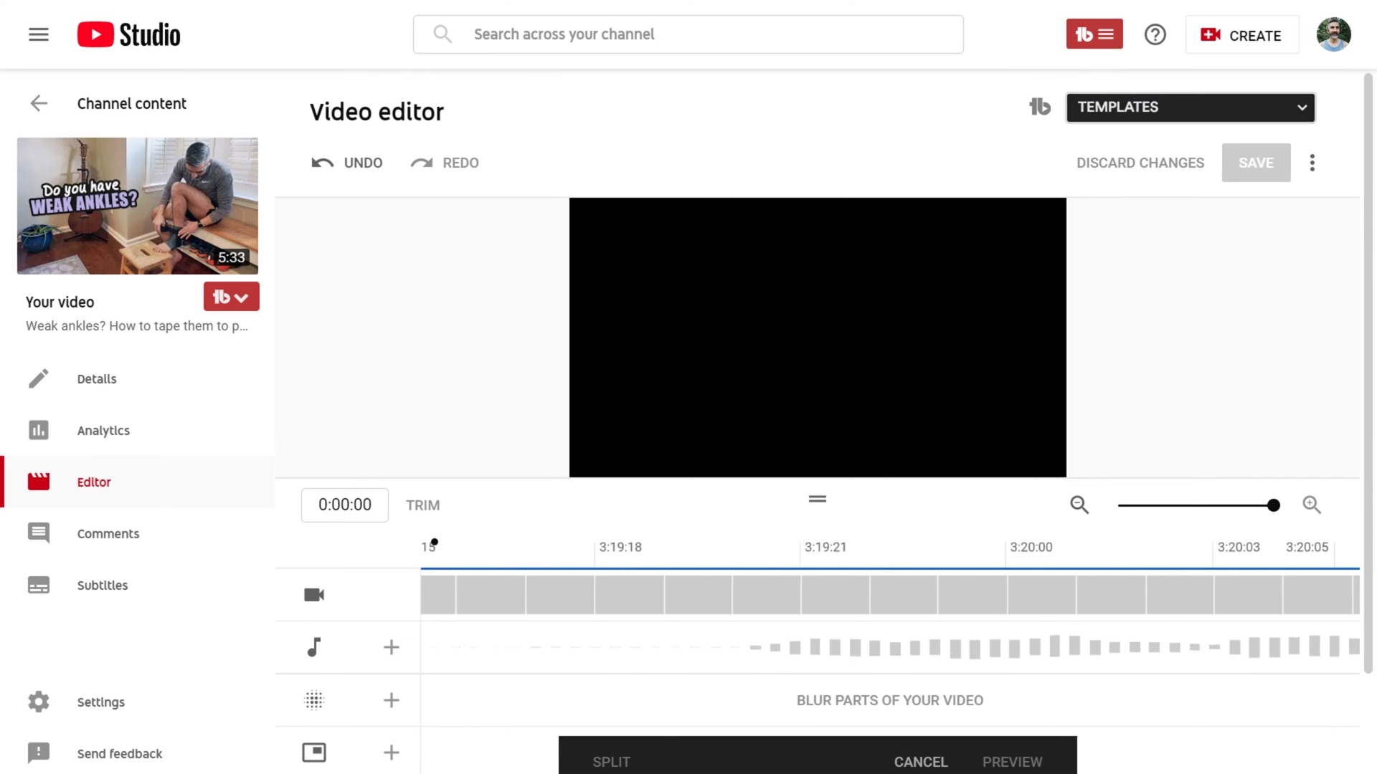
scroll(889, 594, right, 5)
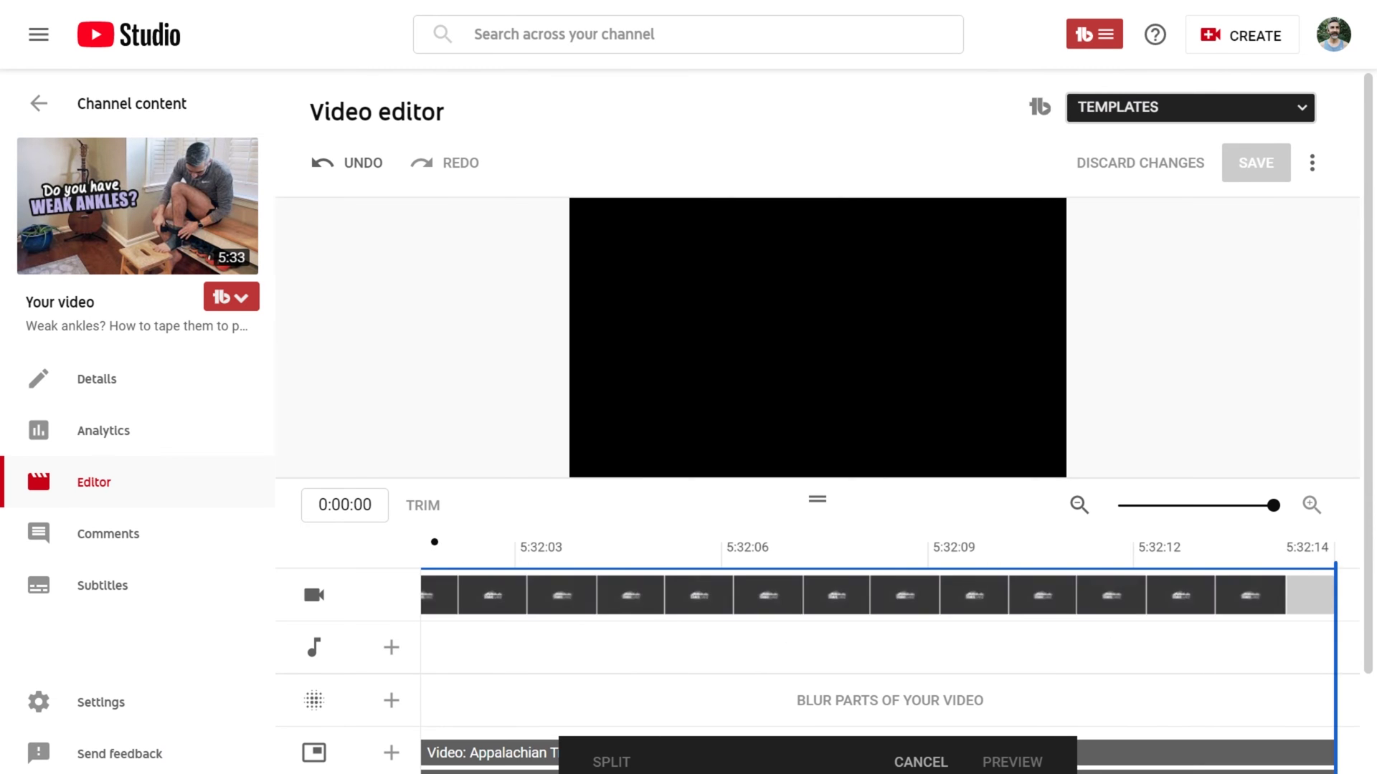
Drag the trim end back to 5:32:12, preview it, and save the trimmed video with confirmation.
drag(1339, 693, 1204, 692)
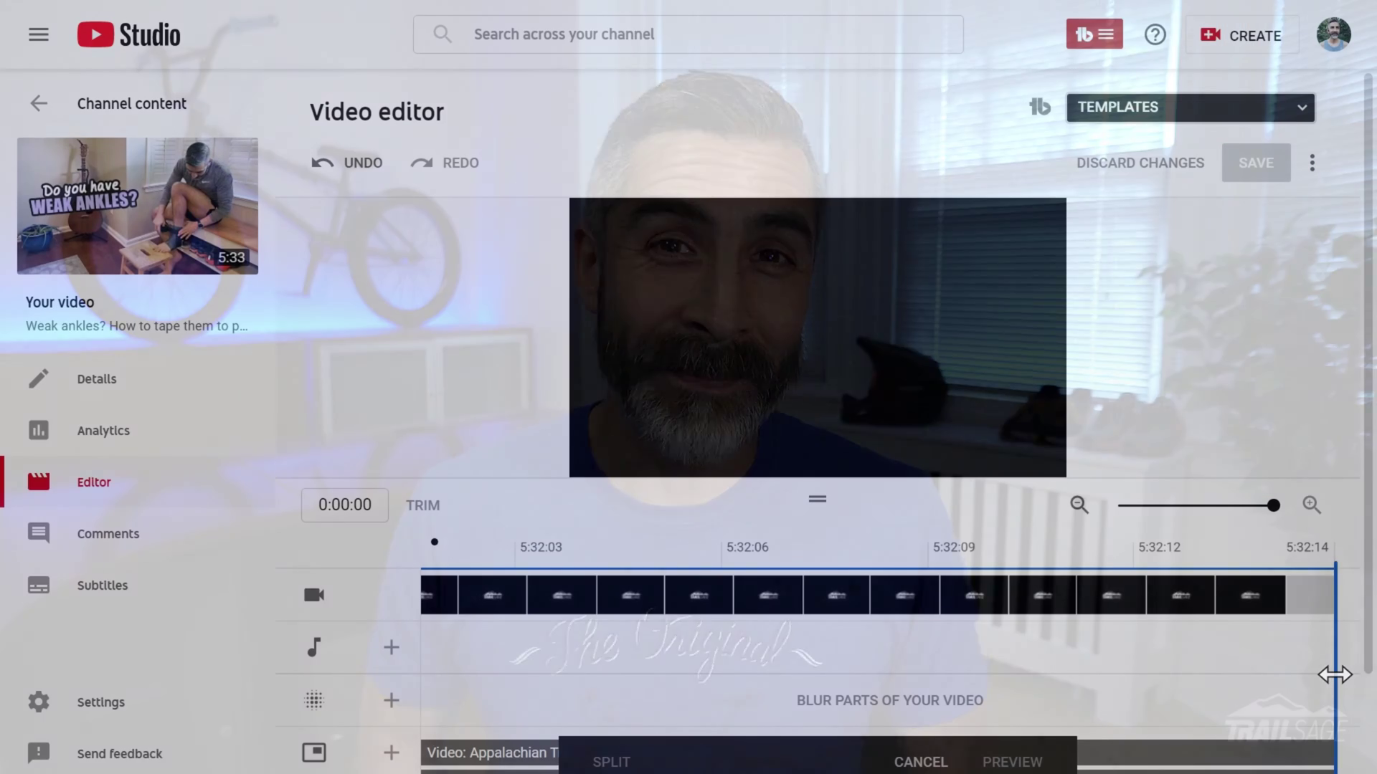
drag(1331, 674, 1201, 675)
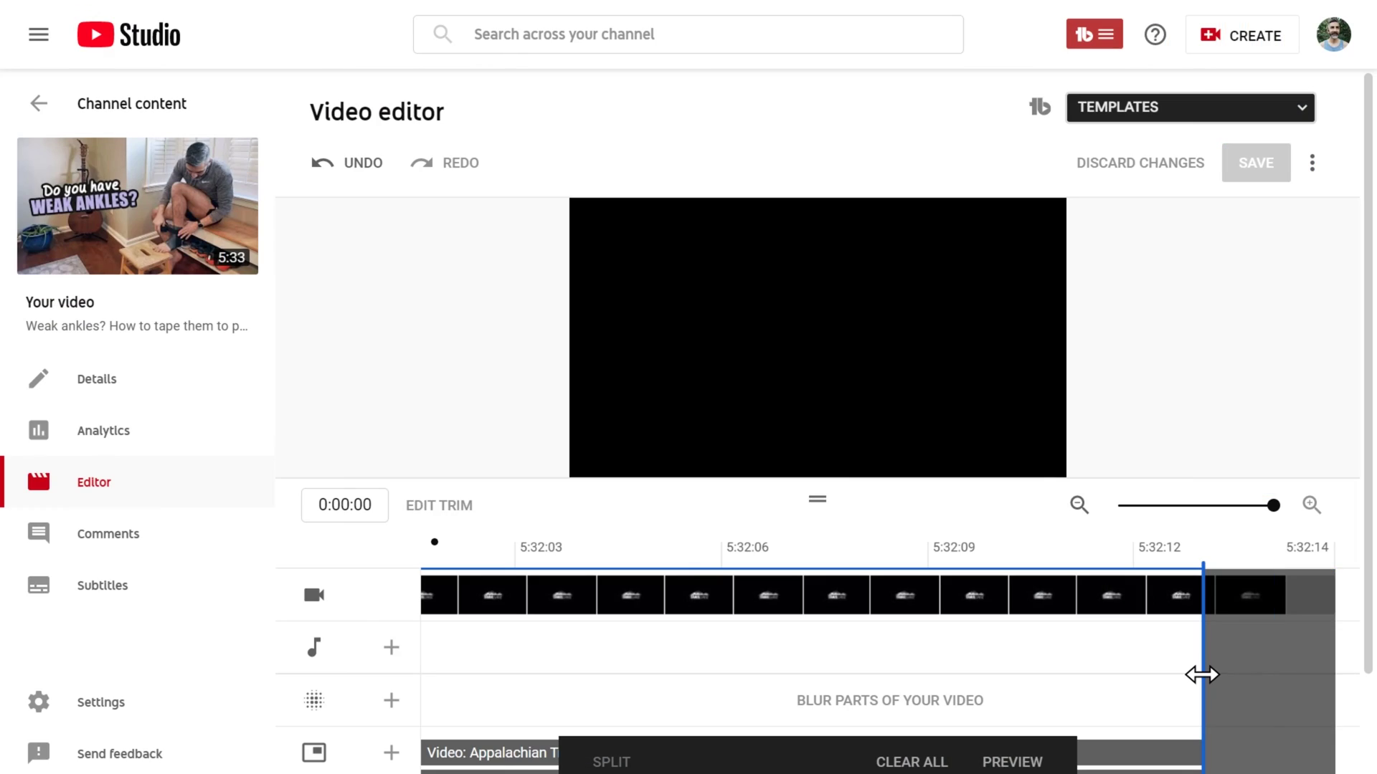
click(1012, 750)
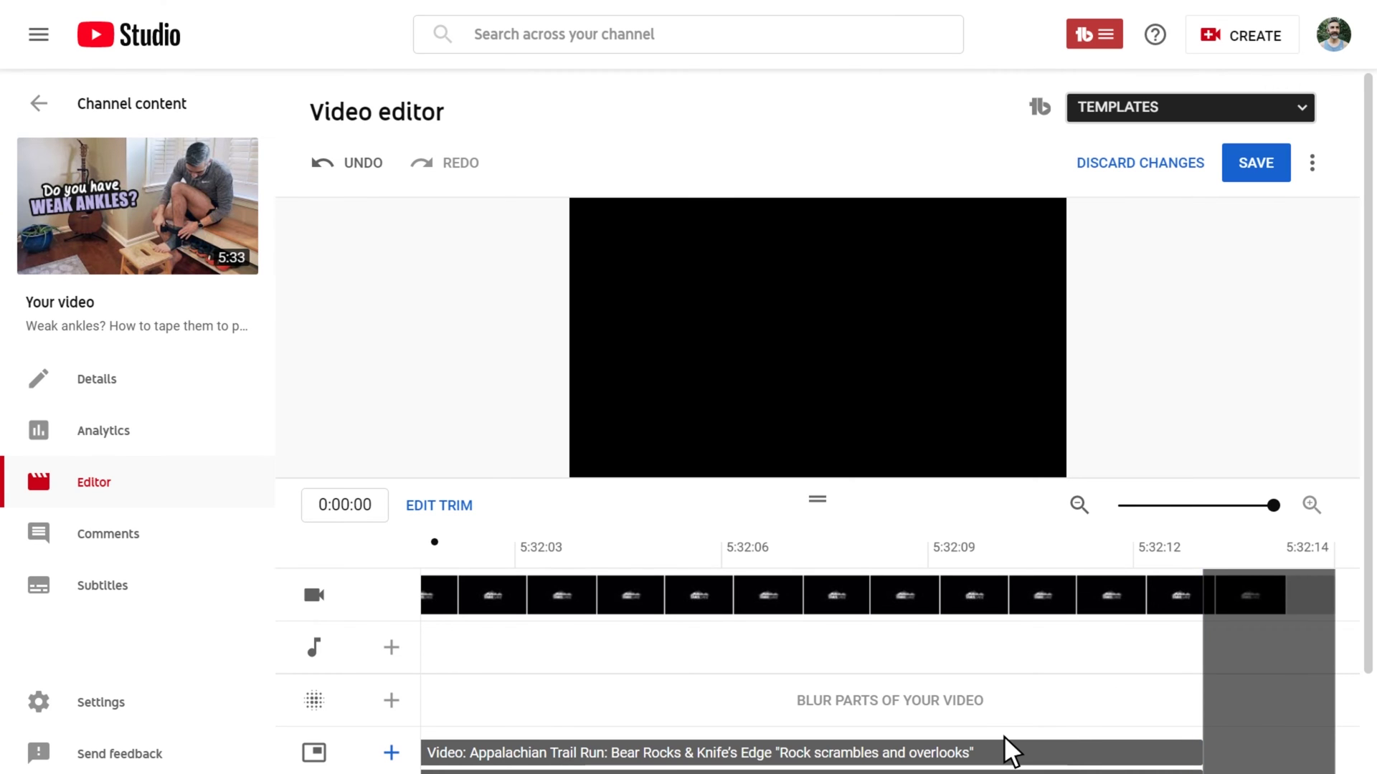
click(1257, 163)
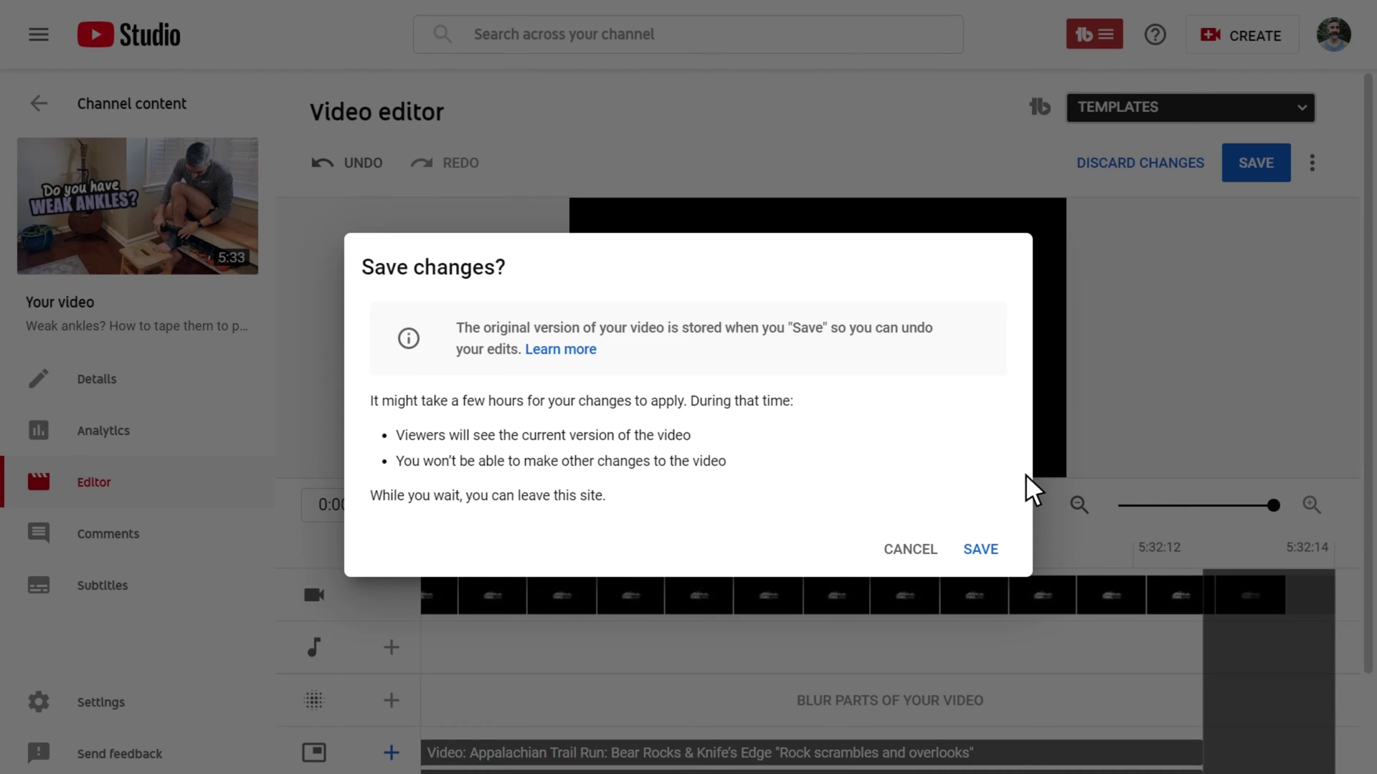
click(980, 551)
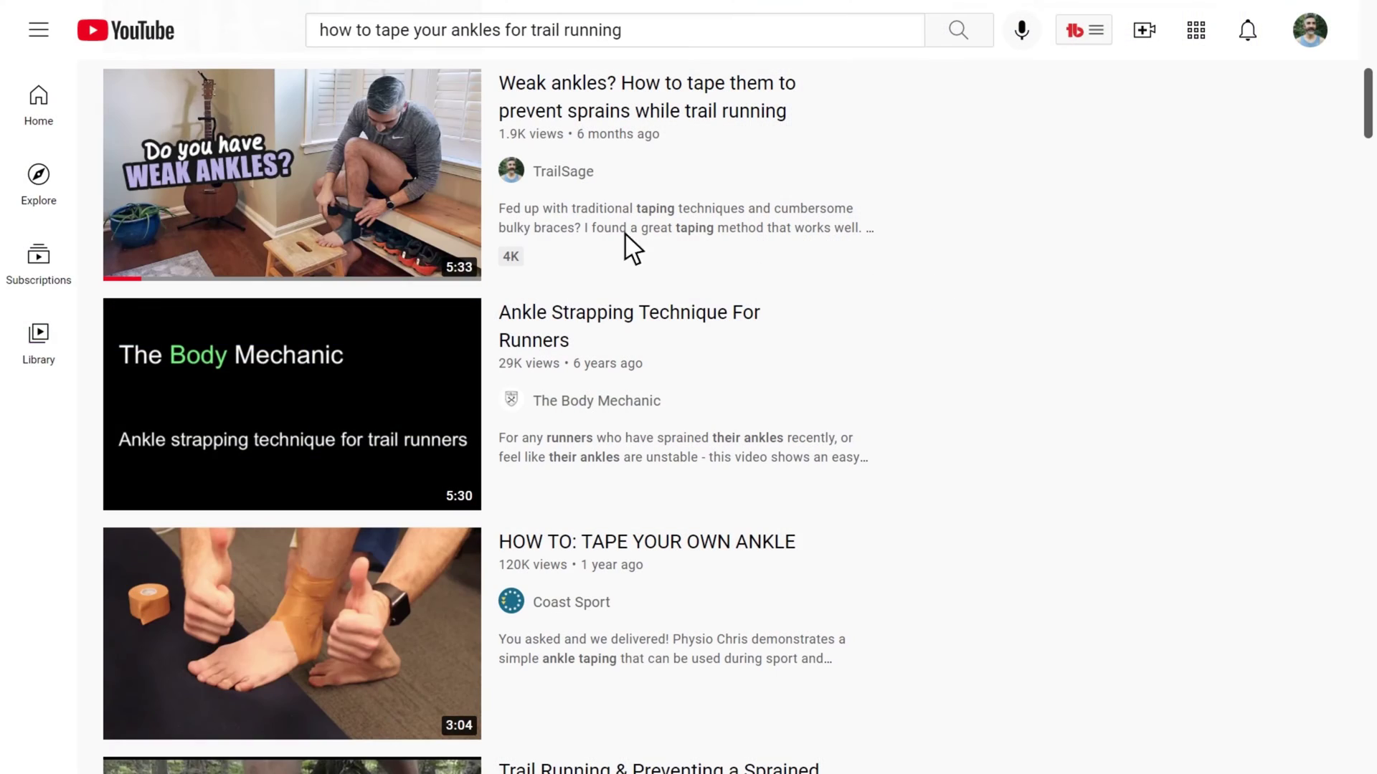
Return to the Editor for the video, now showing the 5:32:12 trimmed timeline.
mouse_move(431, 215)
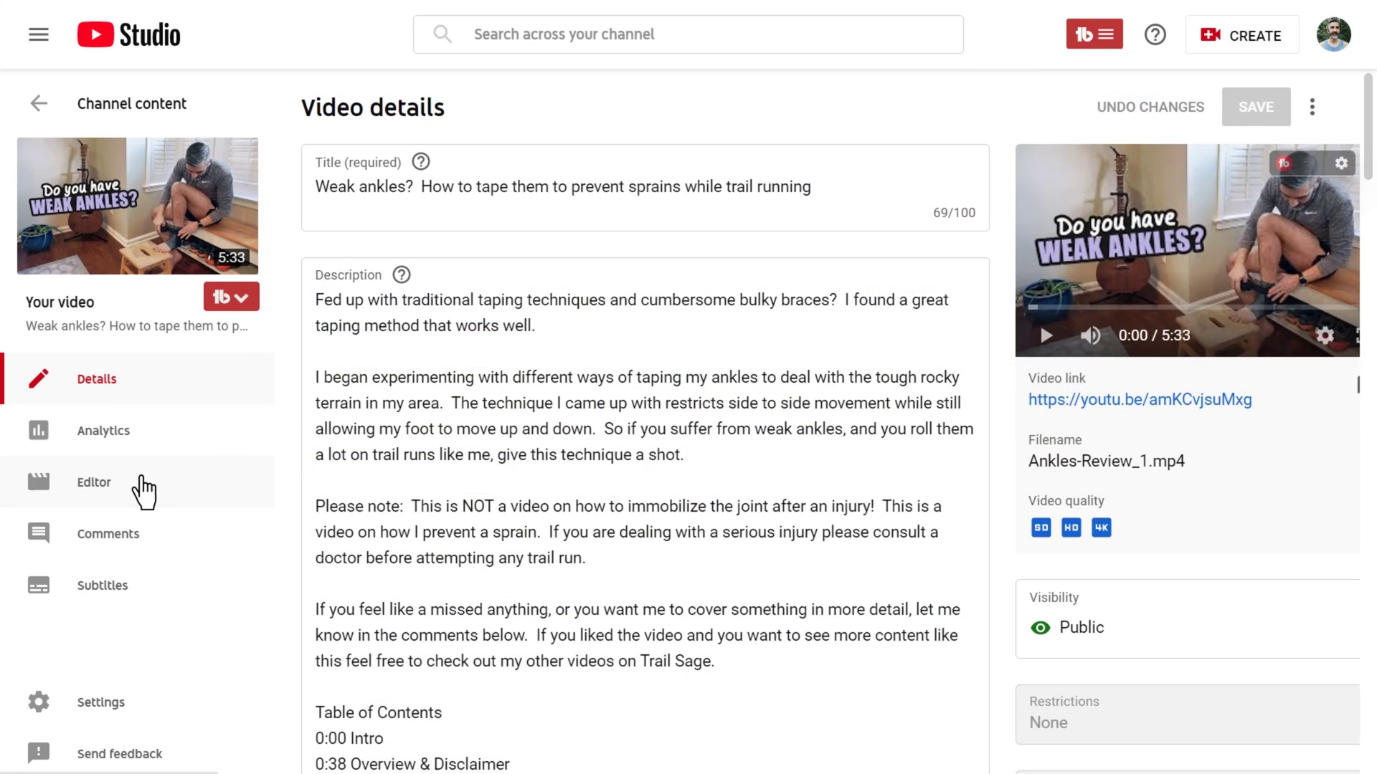
click(142, 479)
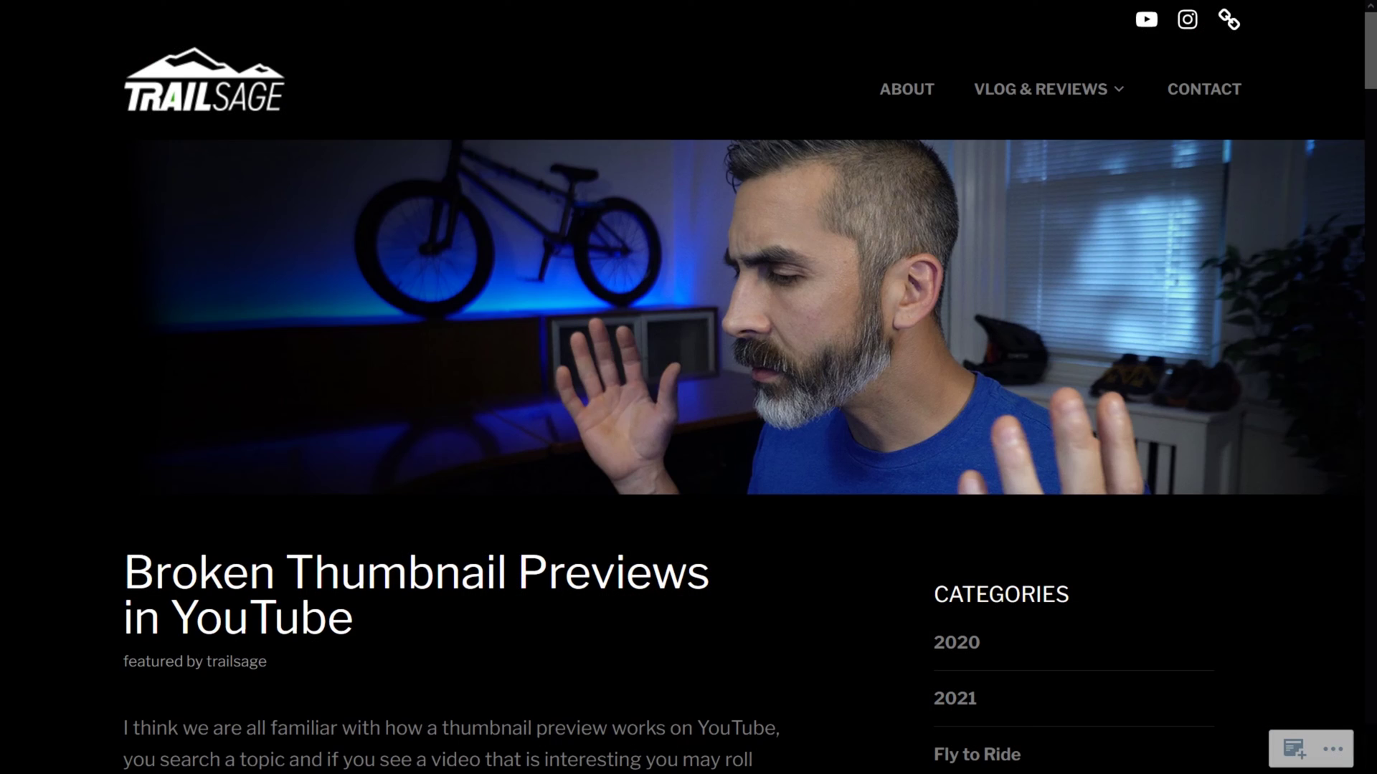
Scroll the Broken Thumbnail Previews post past its hero image to the numbered editor steps.
scroll(689, 387, down, 12)
scroll(689, 388, down, 7)
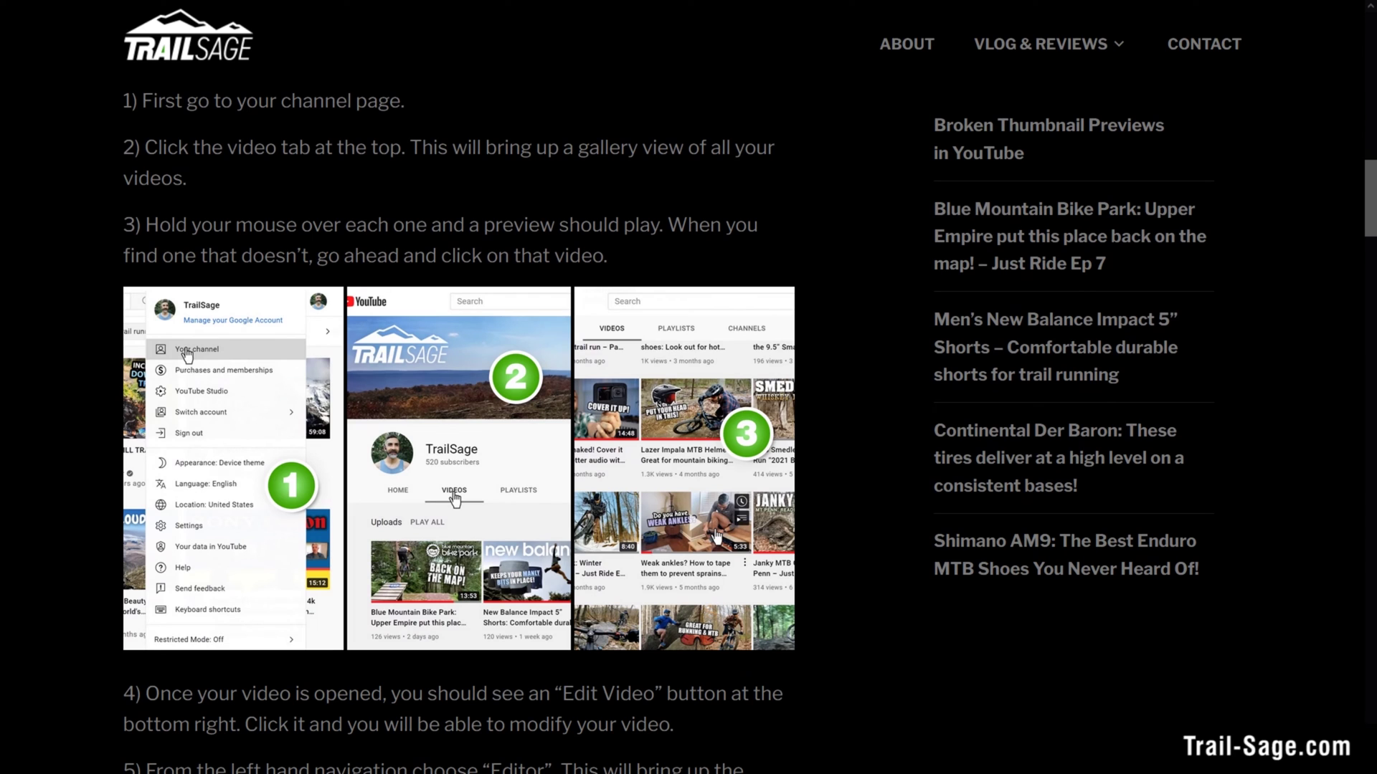
scroll(689, 388, down, 14)
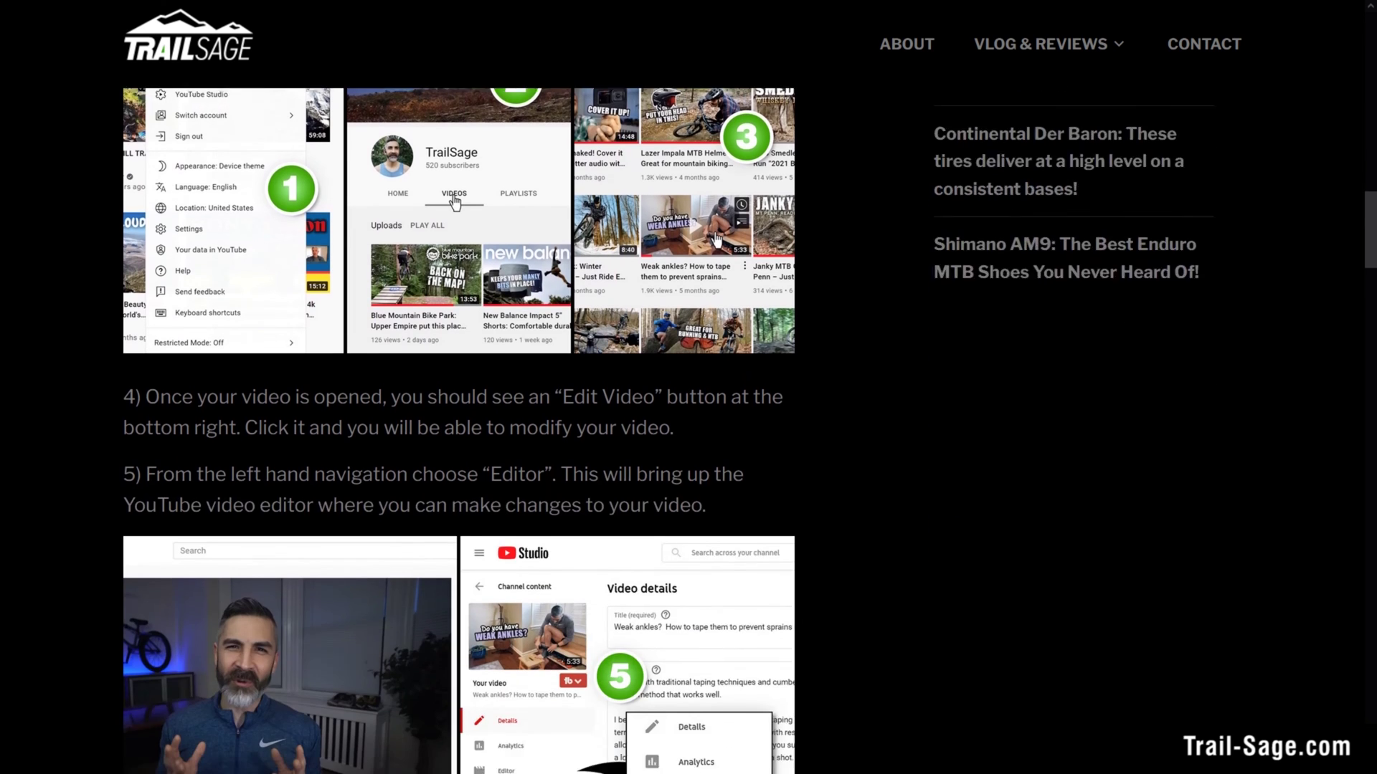
scroll(688, 387, down, 3)
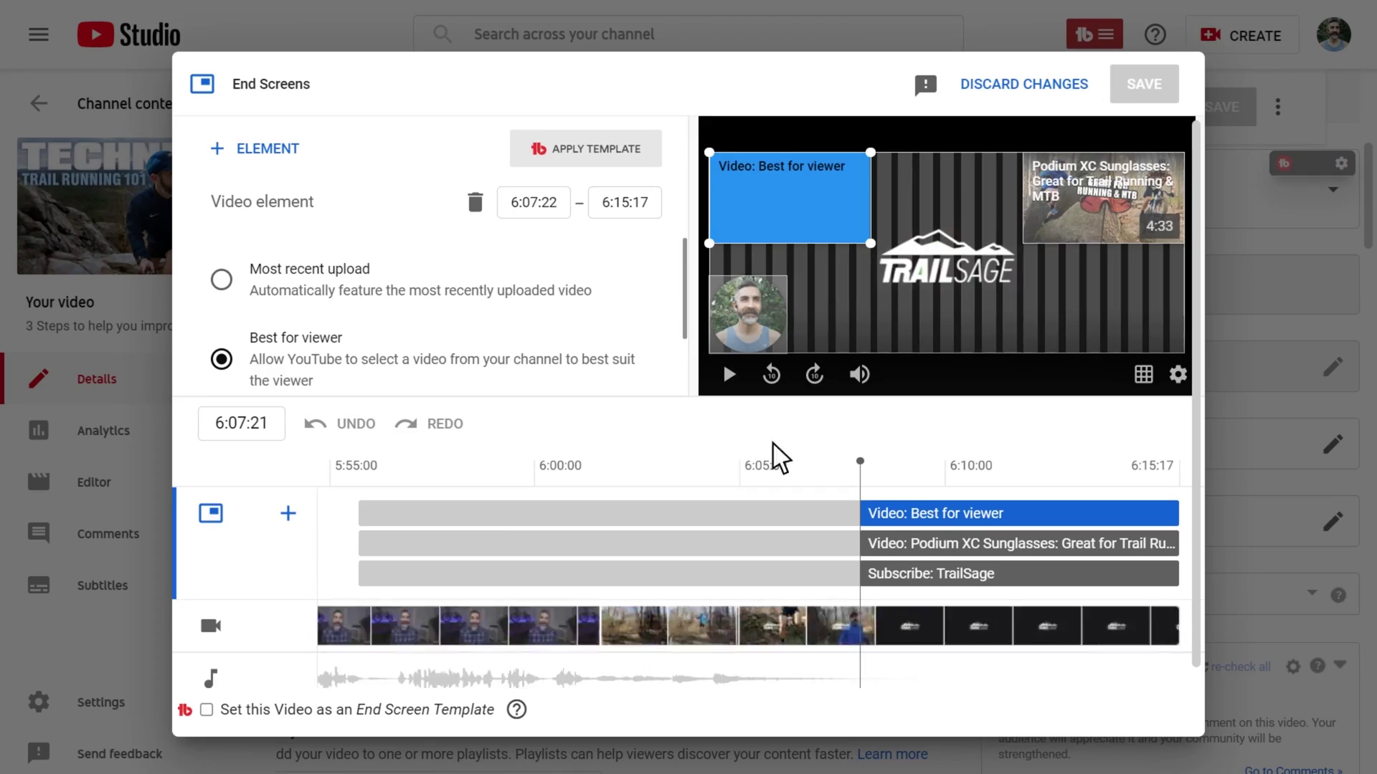
Move the playhead into the end screen and switch the Podium XC Sunglasses element to 'Appalachian Trail Run: Bear Rocks & Knife's Edge'.
drag(862, 477, 980, 478)
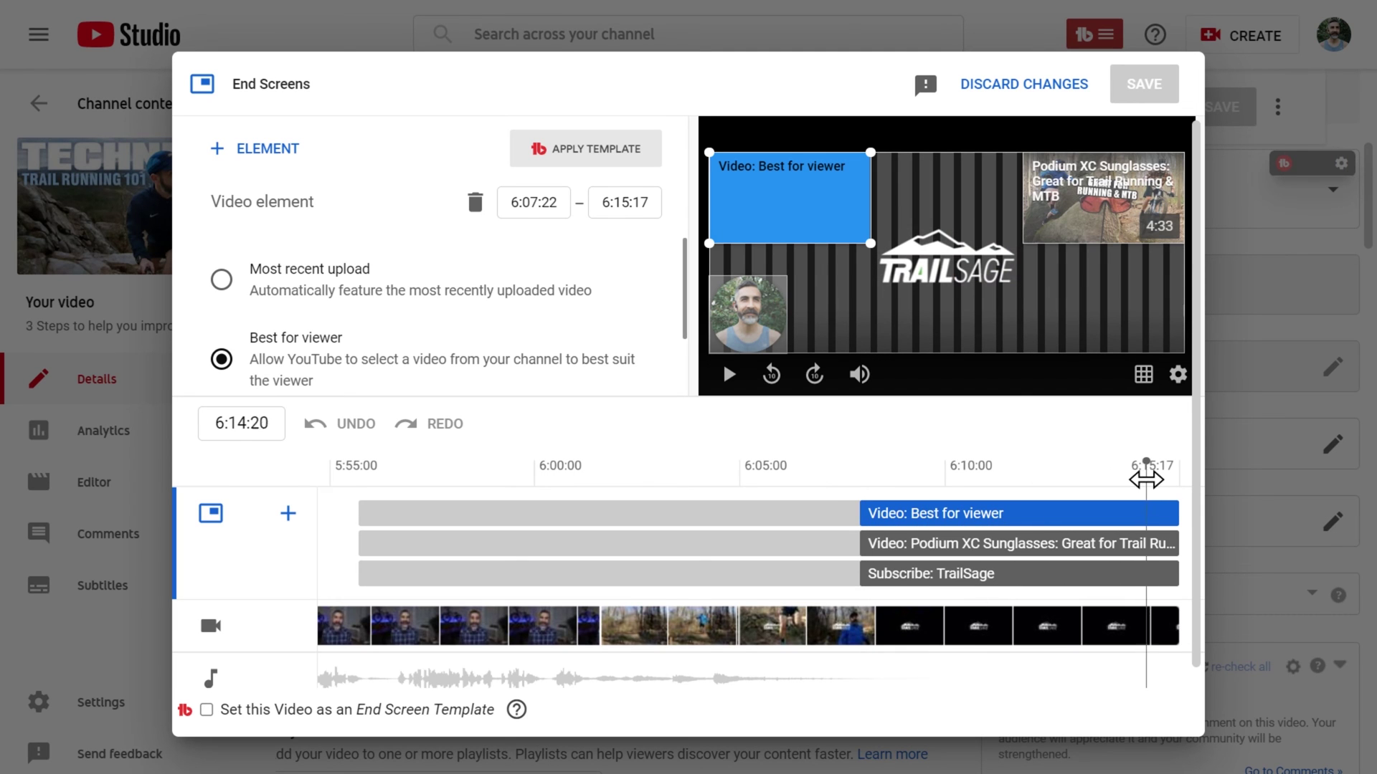
click(1019, 543)
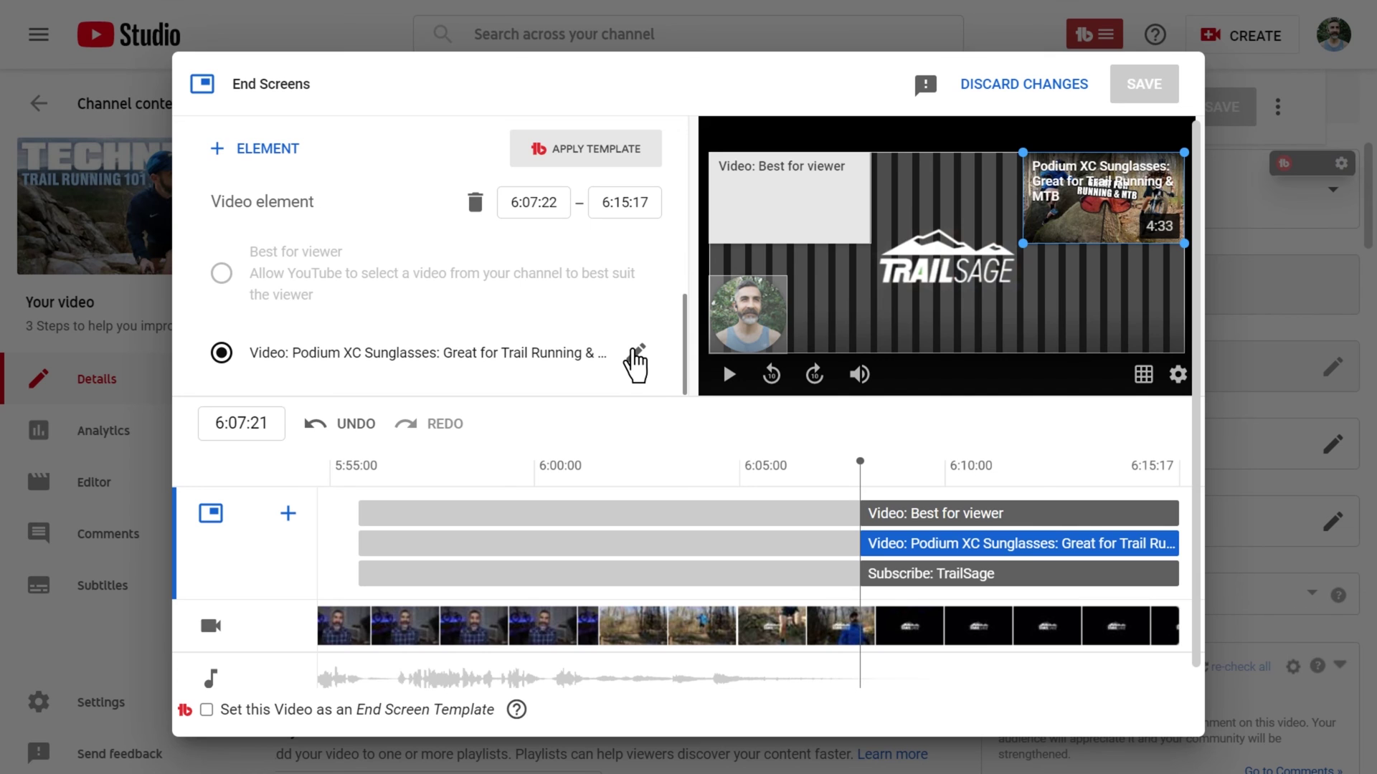
click(633, 359)
scroll(1009, 407, down, 5)
click(1015, 280)
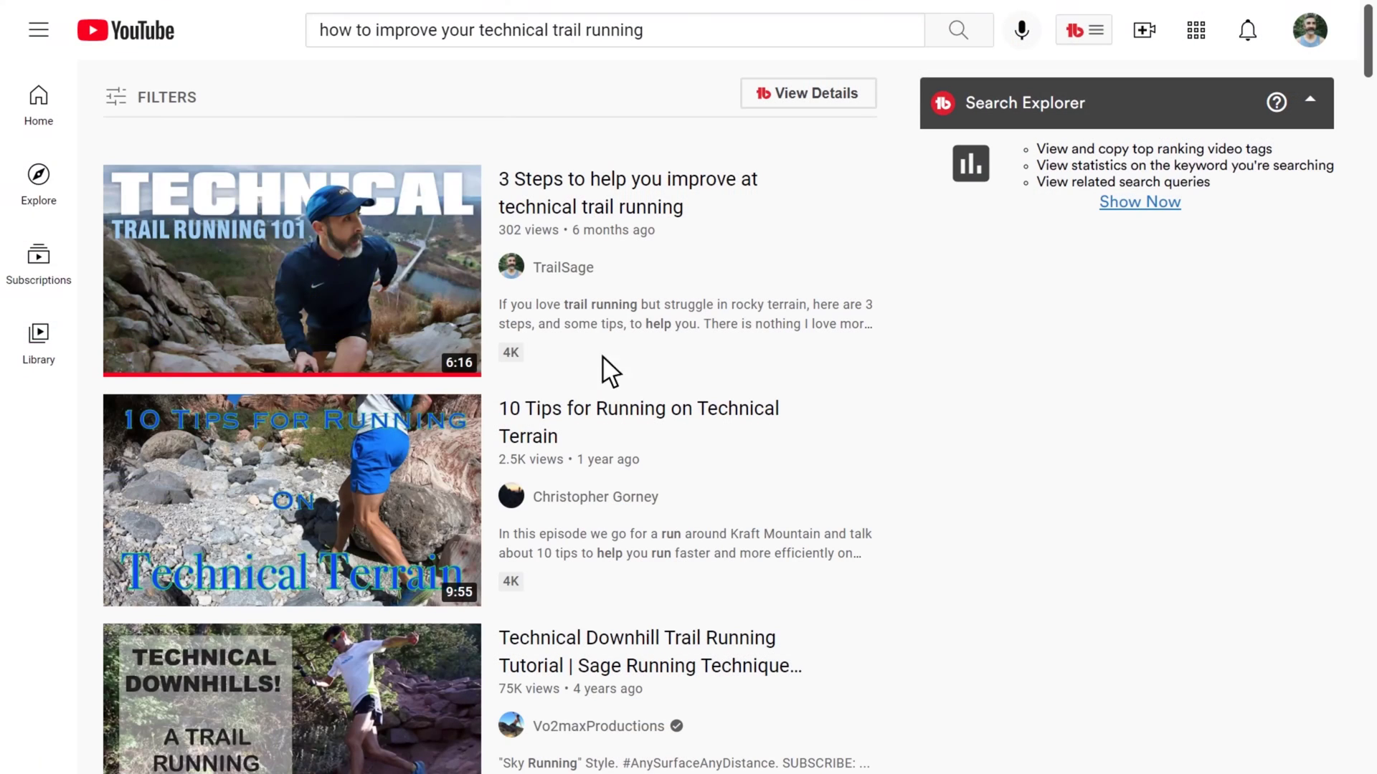
Play the thumbnail preview of TrailSage's top '3 Steps' result for technical trail running.
mouse_move(419, 328)
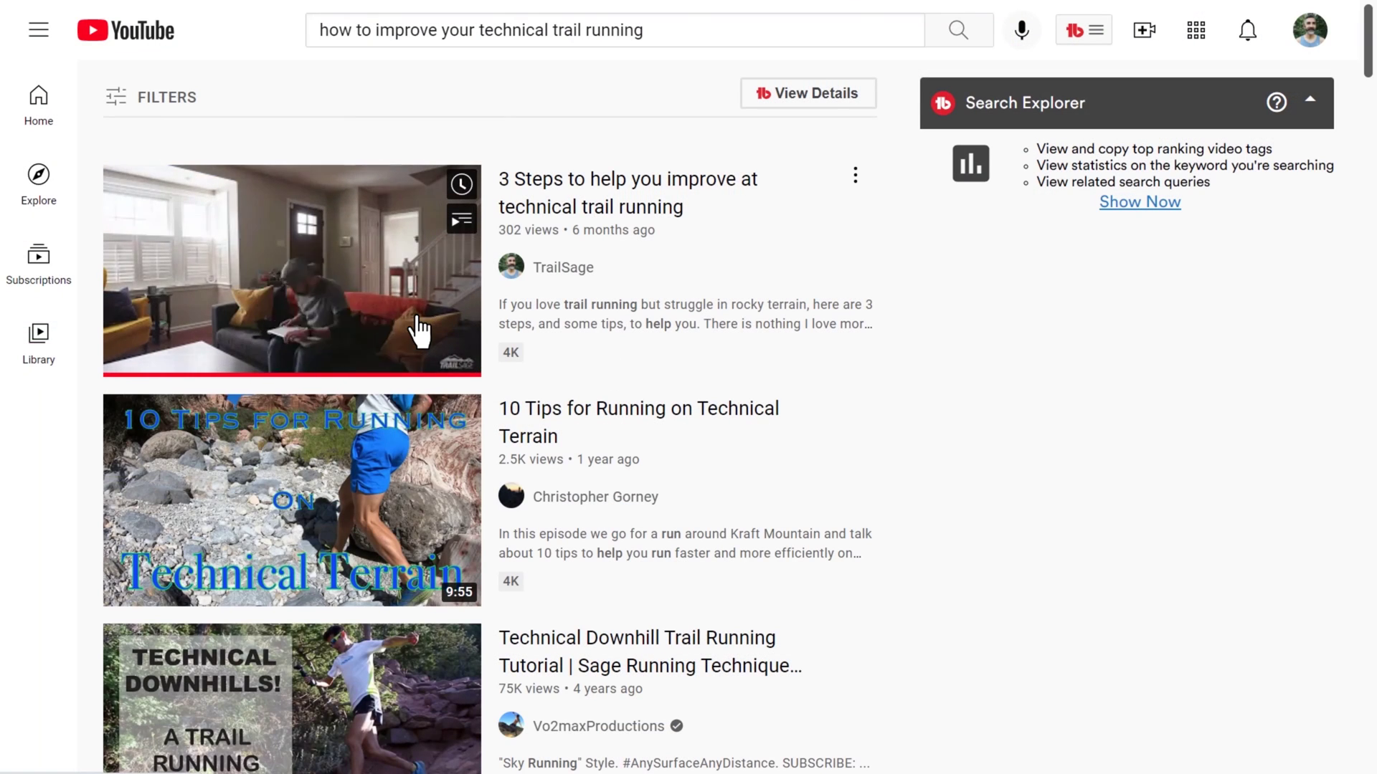